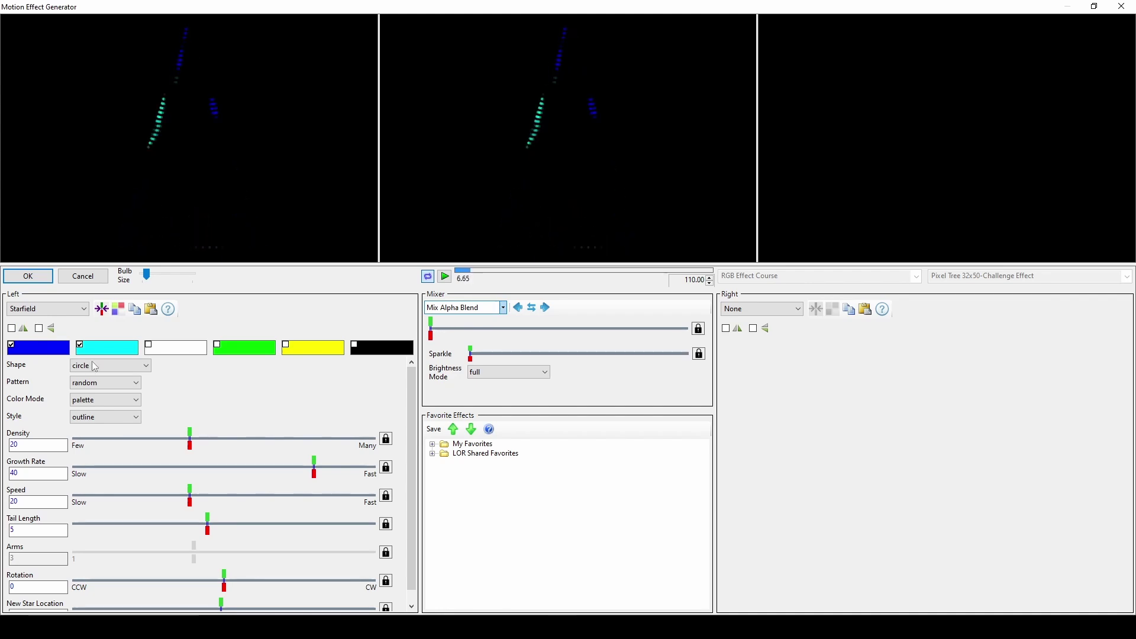
# Check the Starfield Shape choices and keep the shape on circle
pyautogui.click(146, 366)
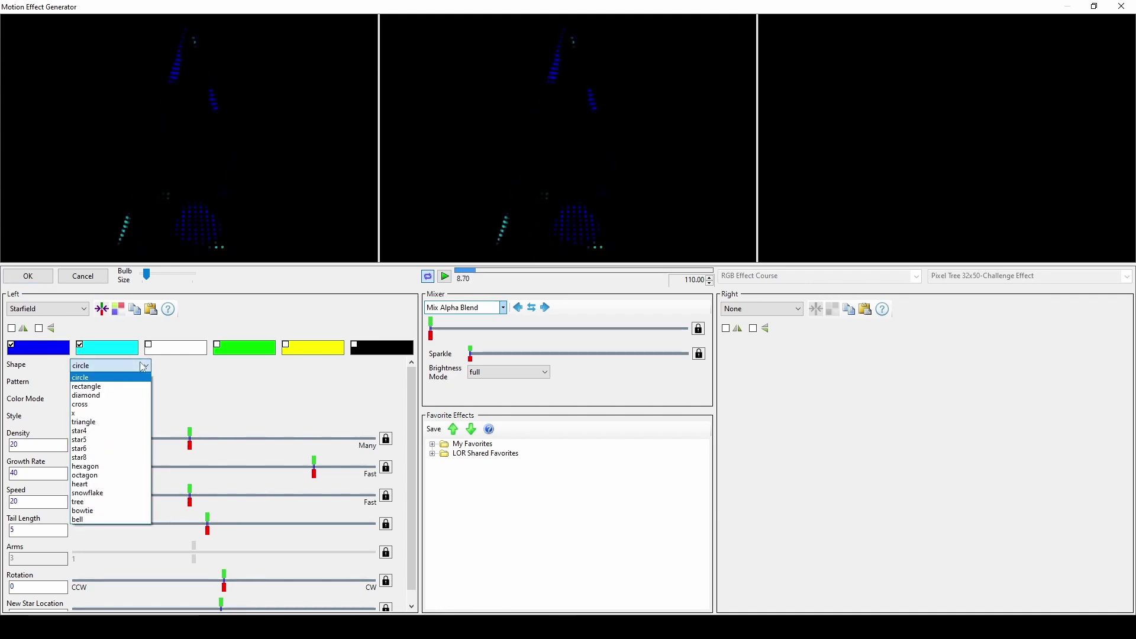
pyautogui.click(192, 382)
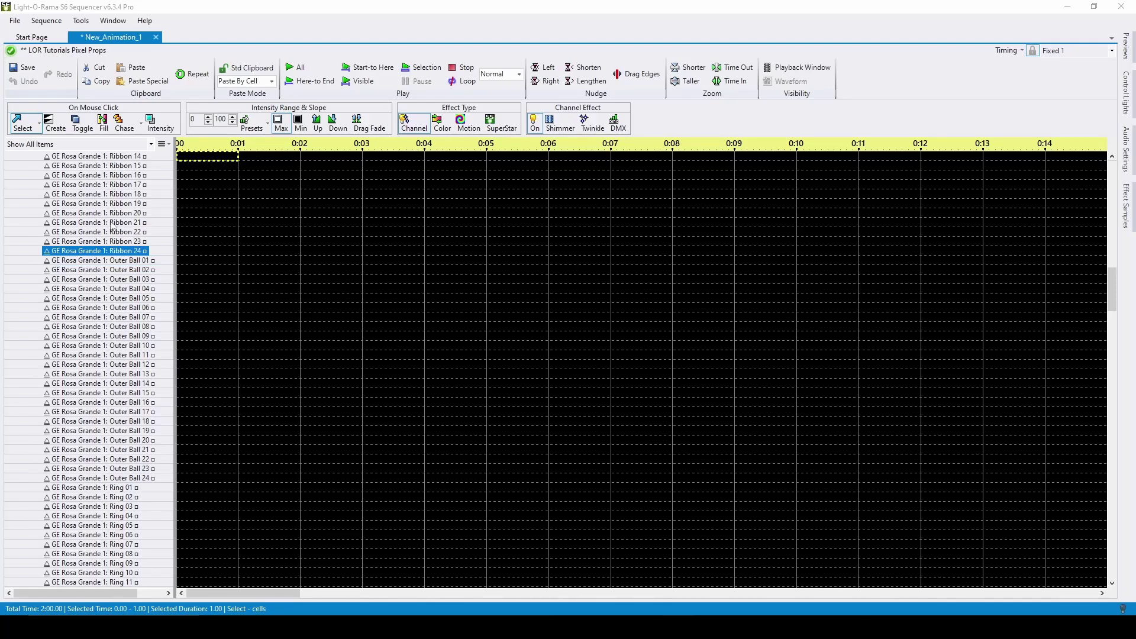
# Open the LOR Tutorials Pixel Props preview in Preview Design
pyautogui.click(93, 49)
pyautogui.doubleClick(93, 50)
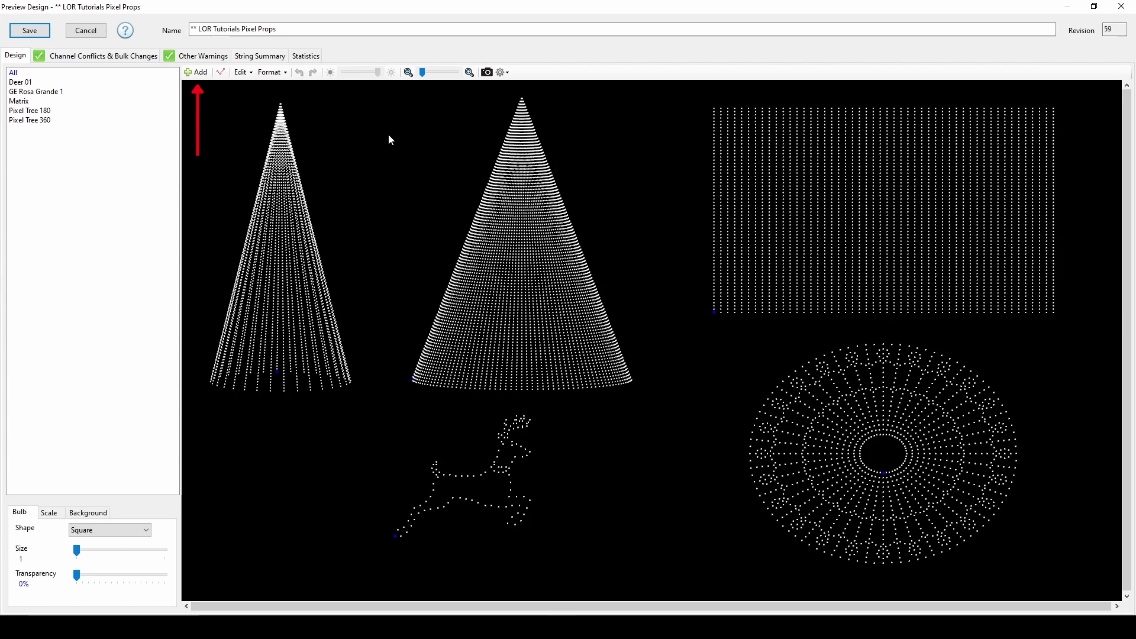
# Open the Matrix prop definition and confirm Pixels RGB, PixelCurve 30% dimming and RGB order
pyautogui.doubleClick(891, 202)
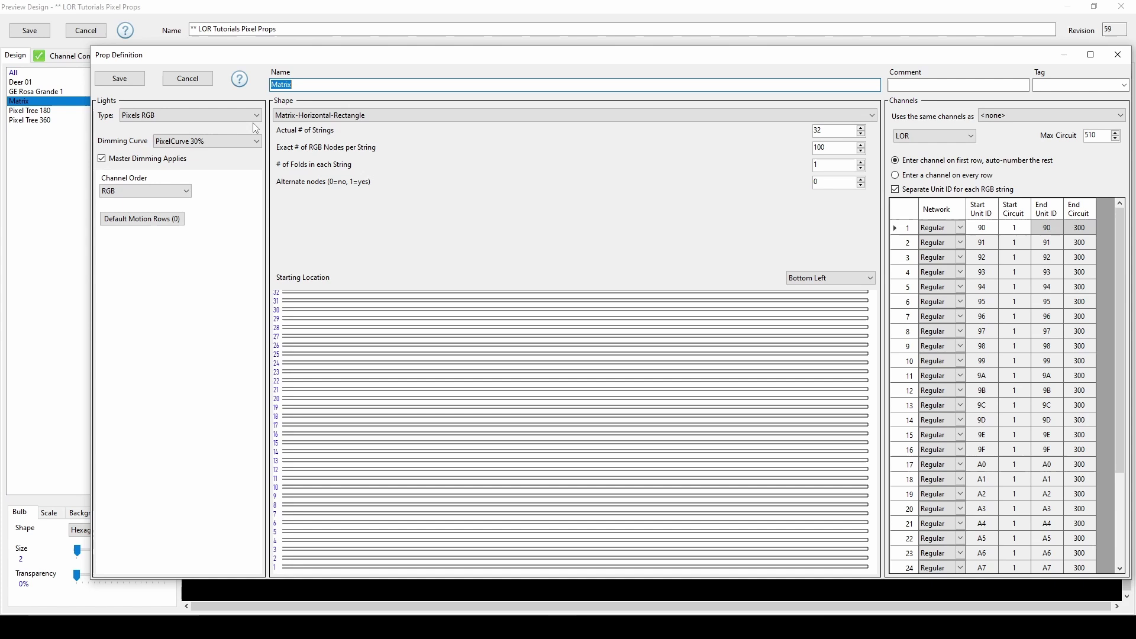
pyautogui.click(253, 119)
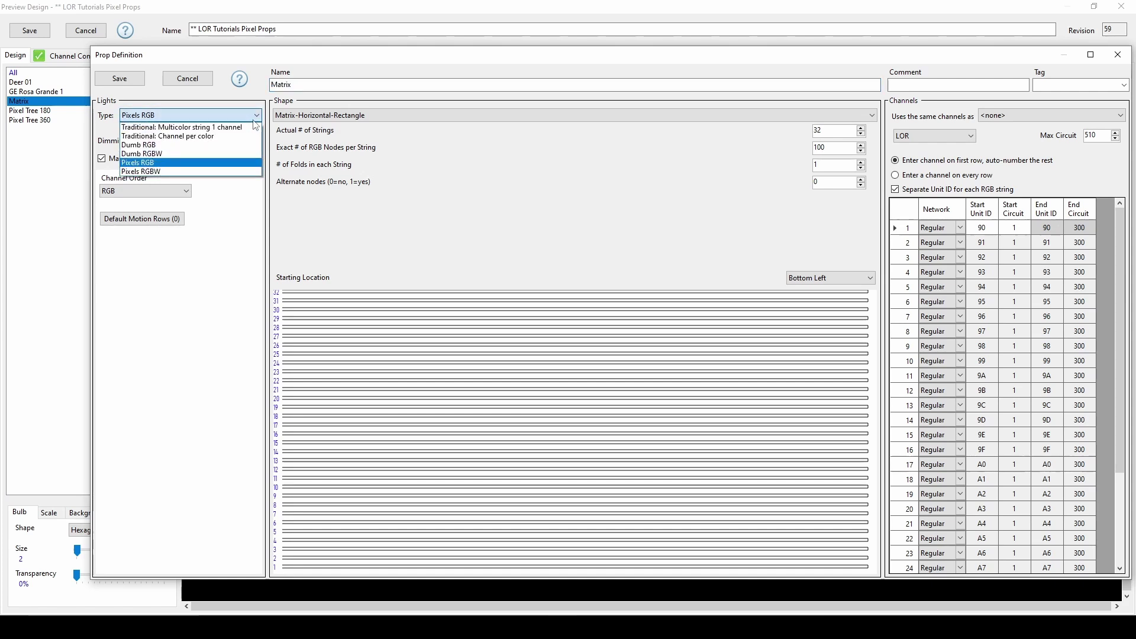
pyautogui.click(254, 121)
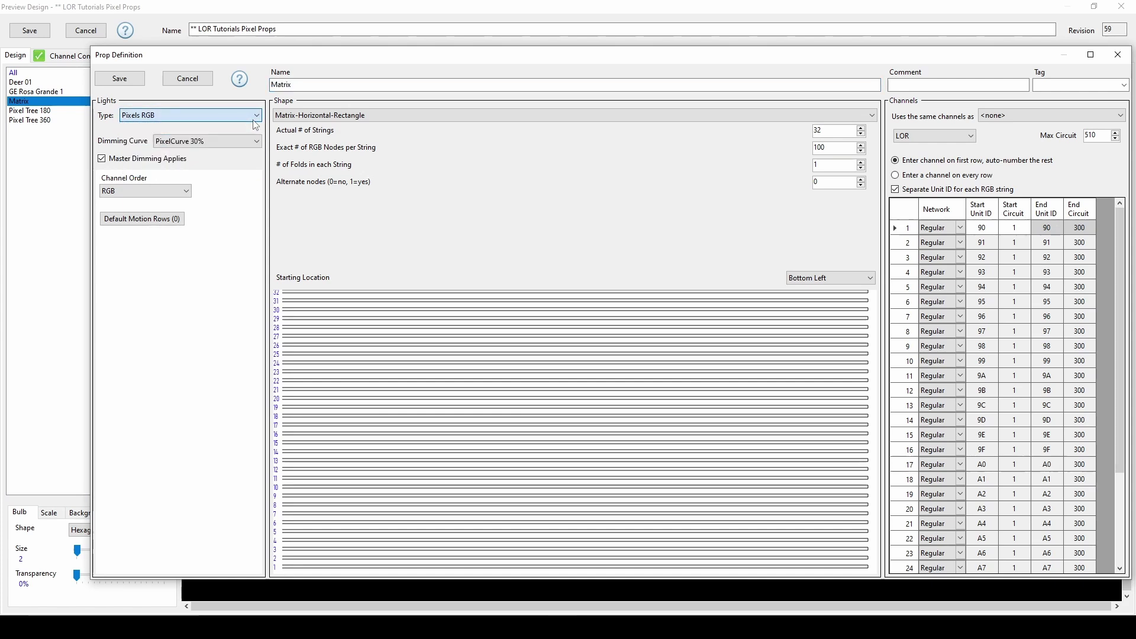
pyautogui.click(236, 142)
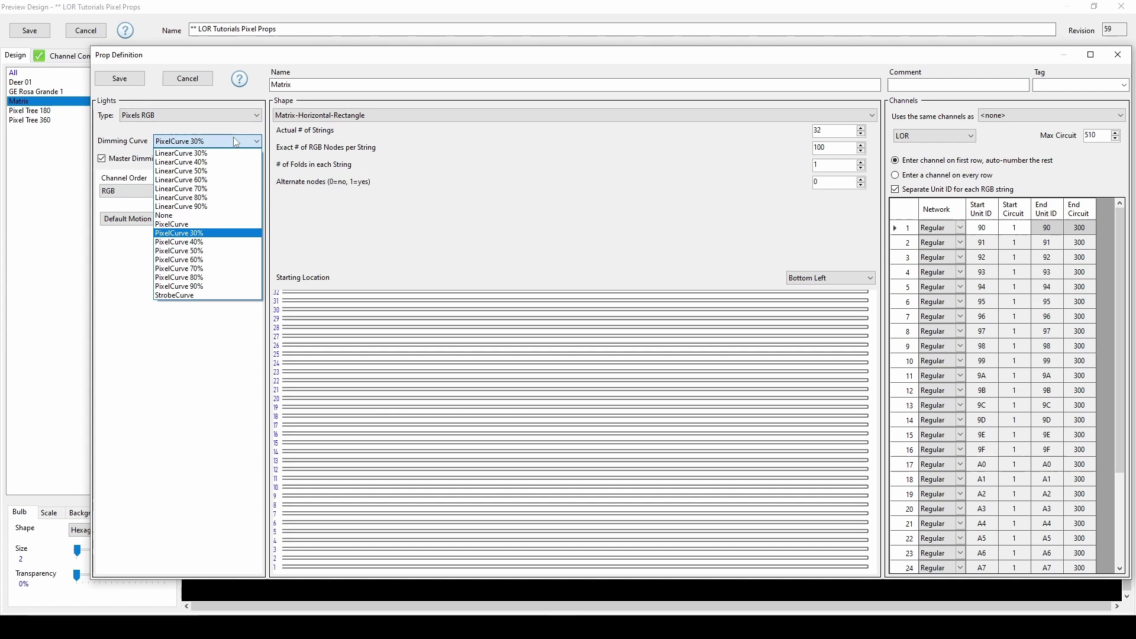
pyautogui.click(236, 142)
pyautogui.click(187, 191)
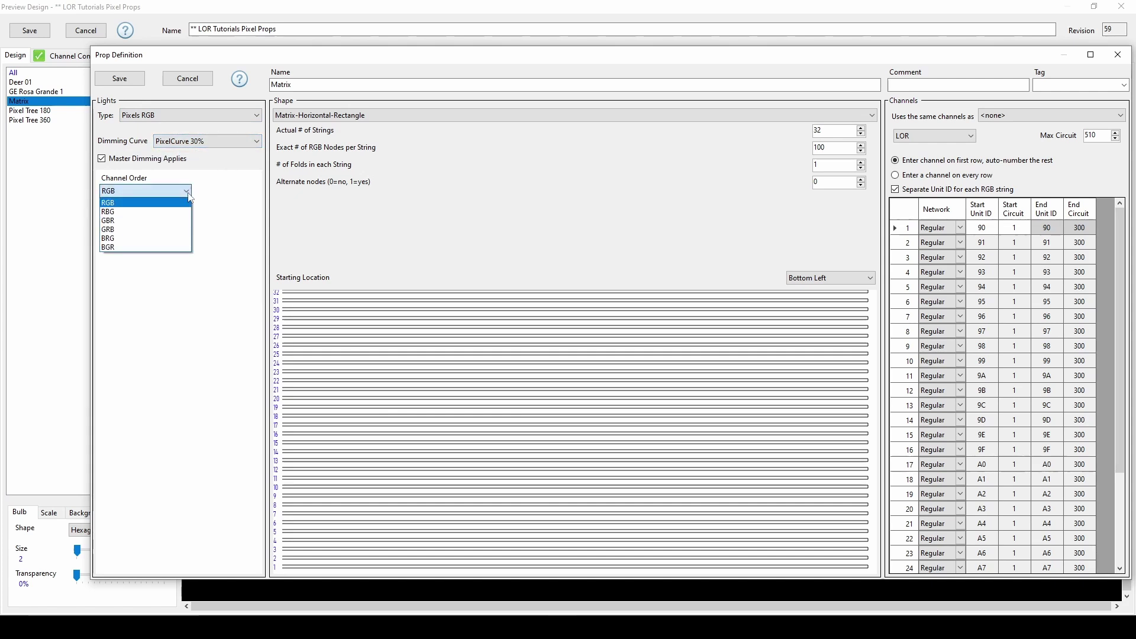
pyautogui.click(187, 191)
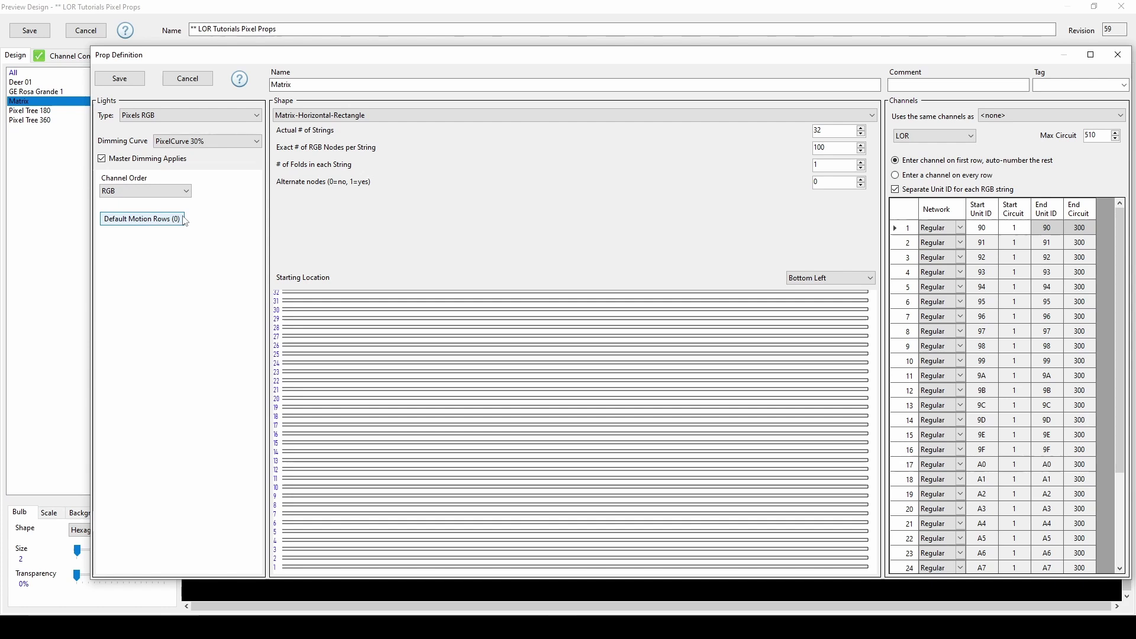
# Open the Default Motion Rows dialog for the 50x64 Matrix
pyautogui.click(142, 219)
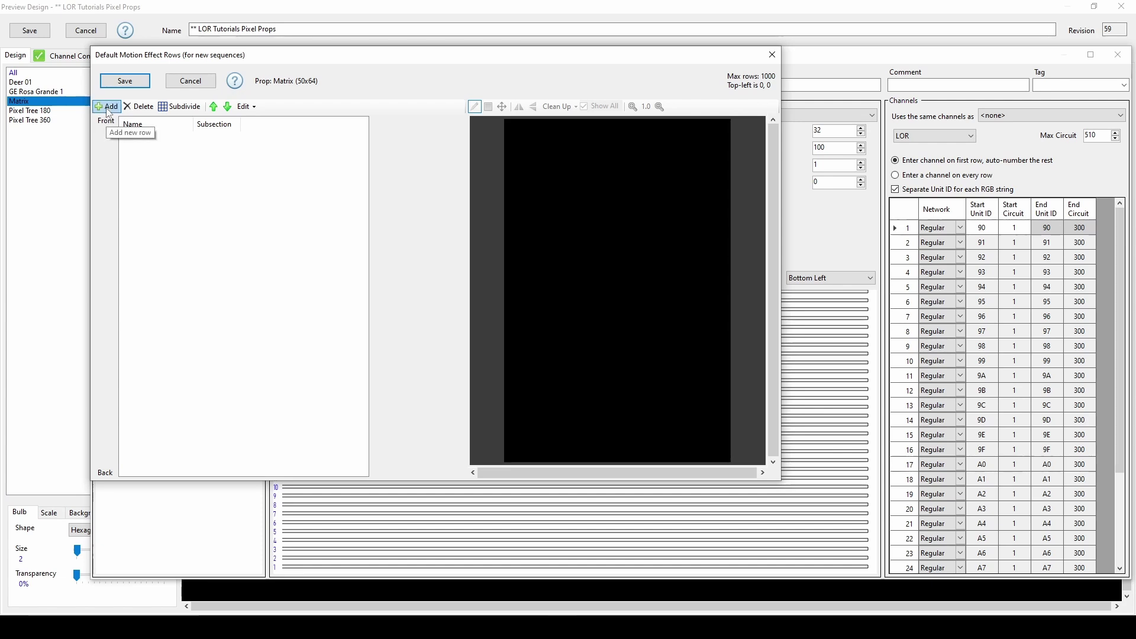
# Add a default motion row and rename Effects 01 to Whole Matrix 01
pyautogui.click(108, 108)
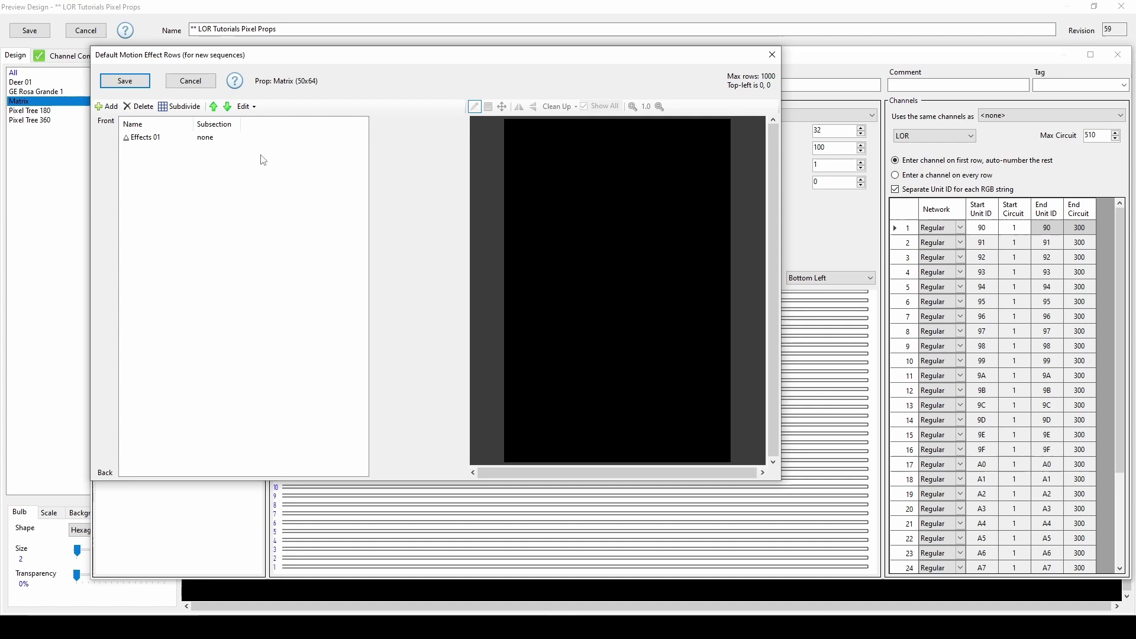
pyautogui.click(163, 142)
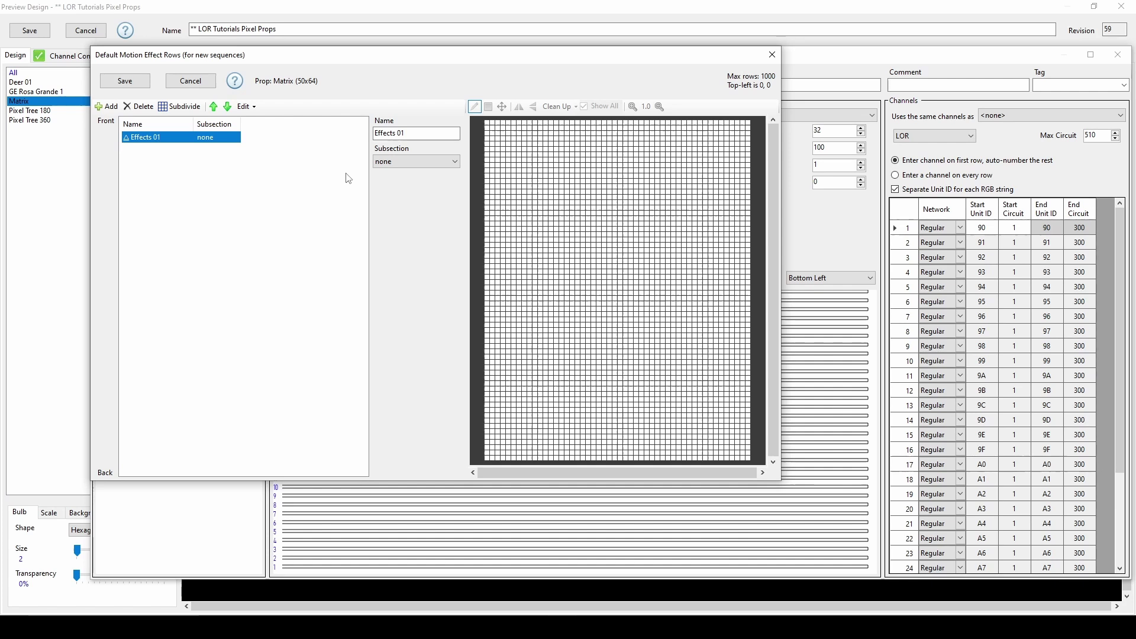
pyautogui.click(396, 133)
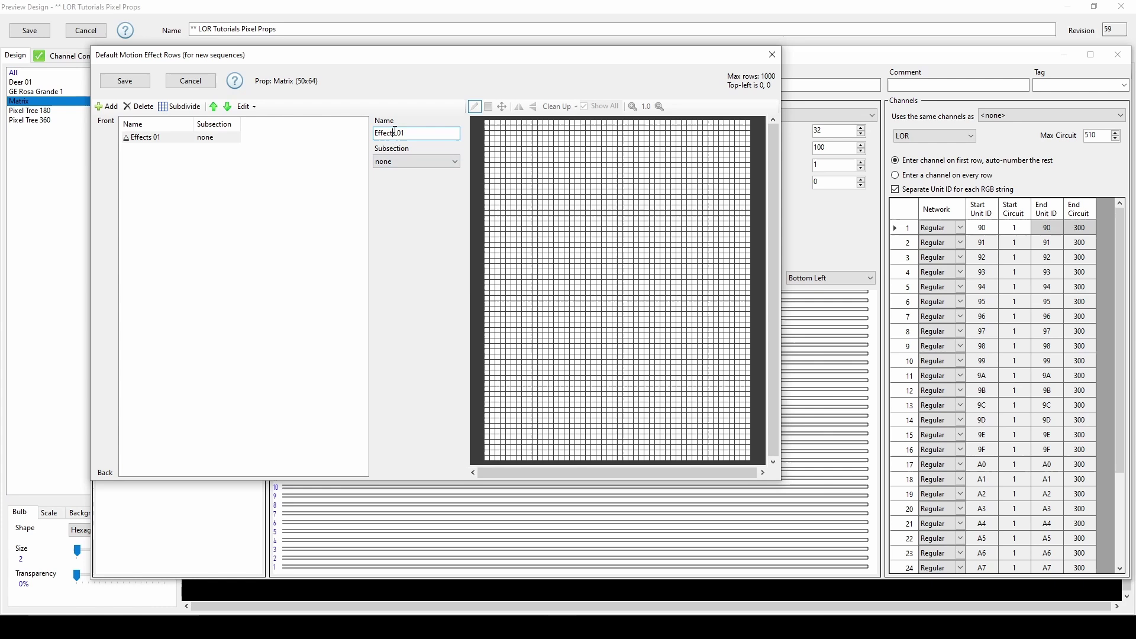
pyautogui.press('BackSpace')
pyautogui.press('BackSpace')
pyautogui.press('BackSpace')
pyautogui.press('BackSpace')
pyautogui.press('BackSpace')
pyautogui.press('BackSpace')
pyautogui.press('BackSpace')
pyautogui.write('Whole Matrix')
pyautogui.click(184, 180)
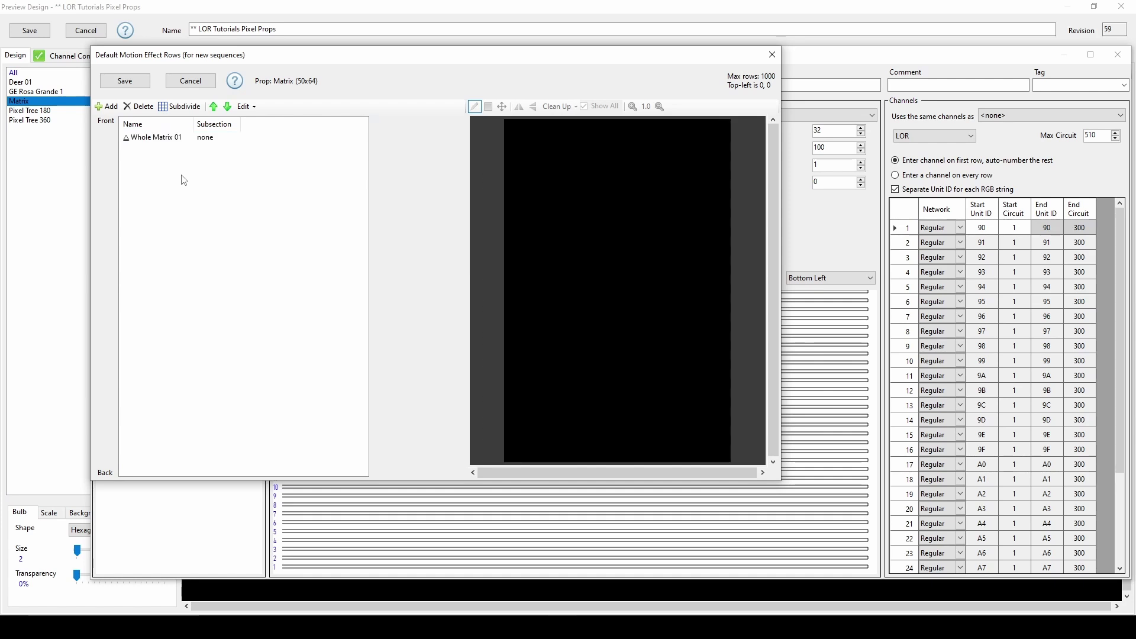
# Subdivide the matrix into 4 rows by 1 column, base name Tier, no suffix
pyautogui.click(180, 107)
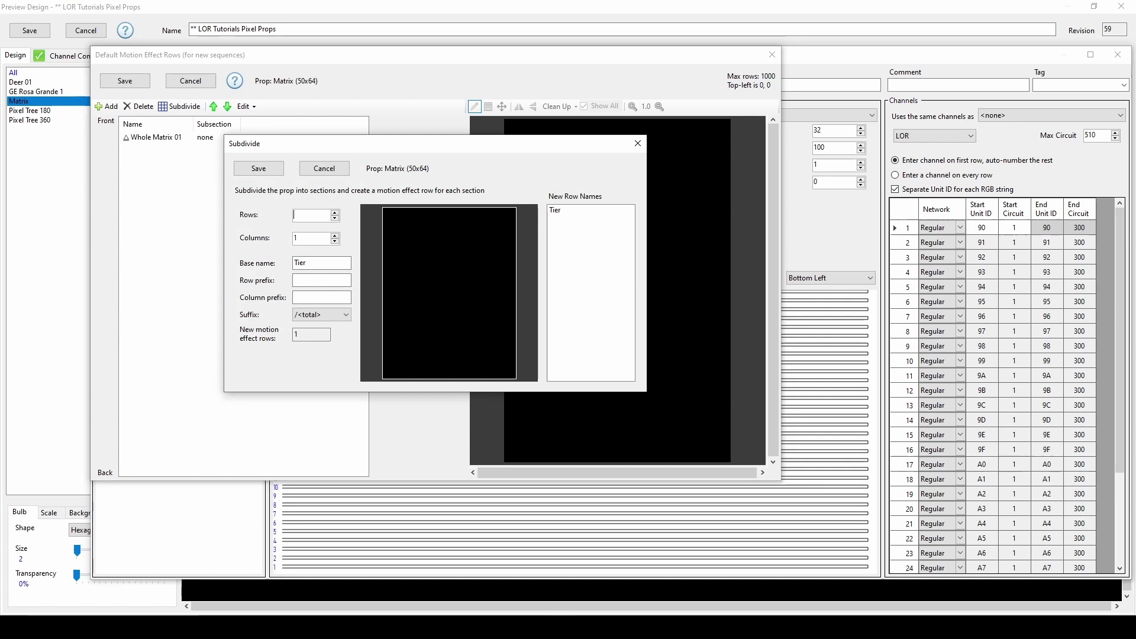
pyautogui.write('4')
pyautogui.press('Tab')
pyautogui.write('2')
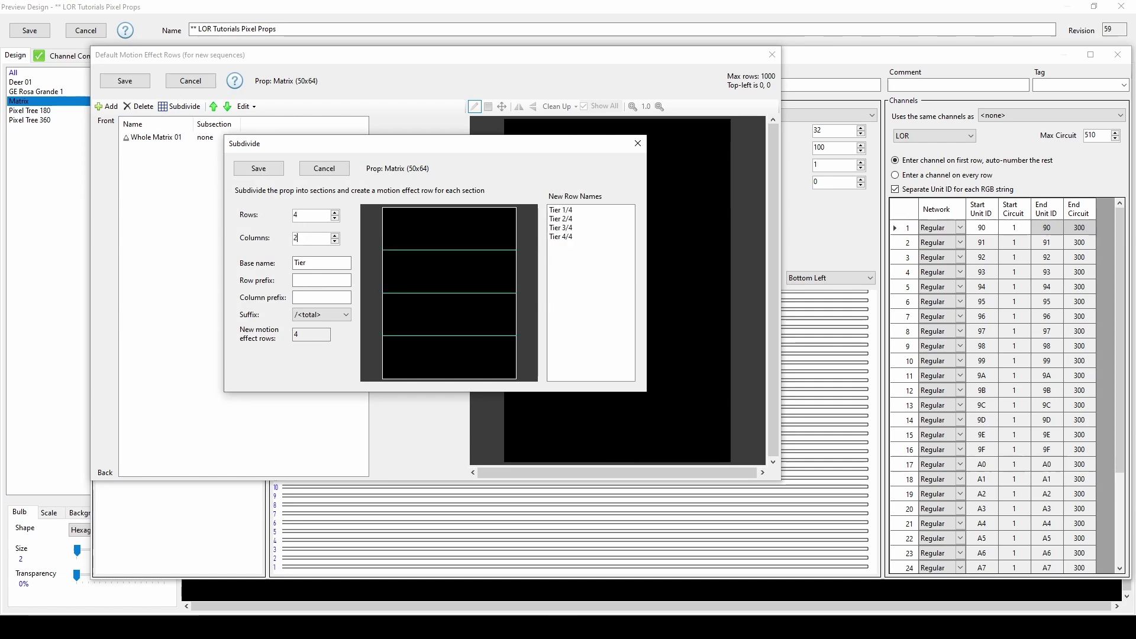
pyautogui.press('BackSpace')
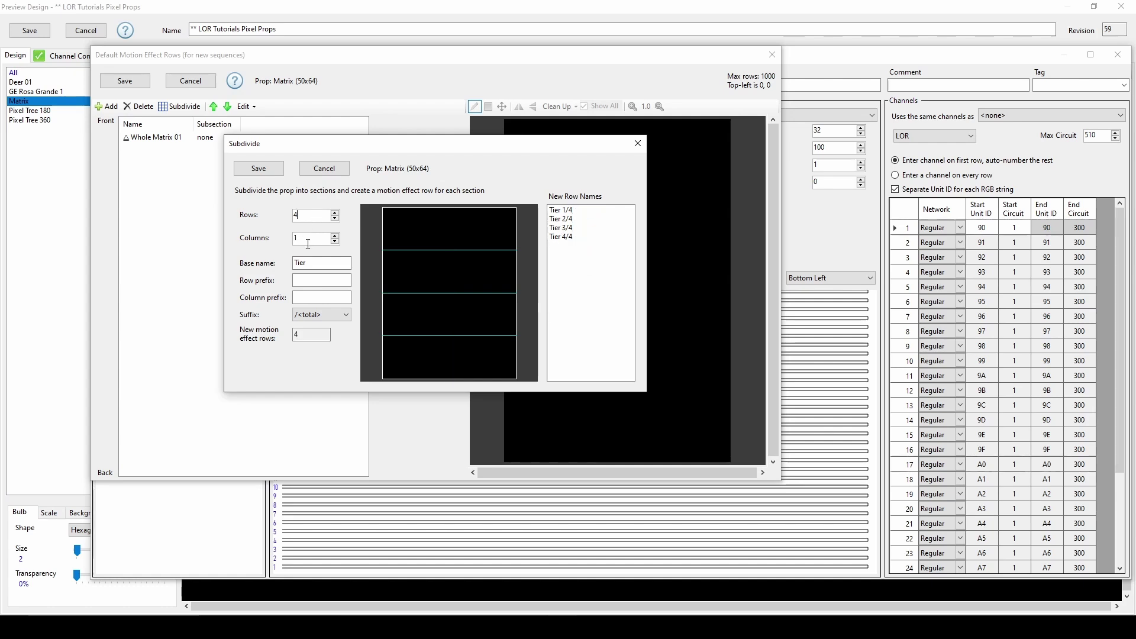
pyautogui.click(314, 264)
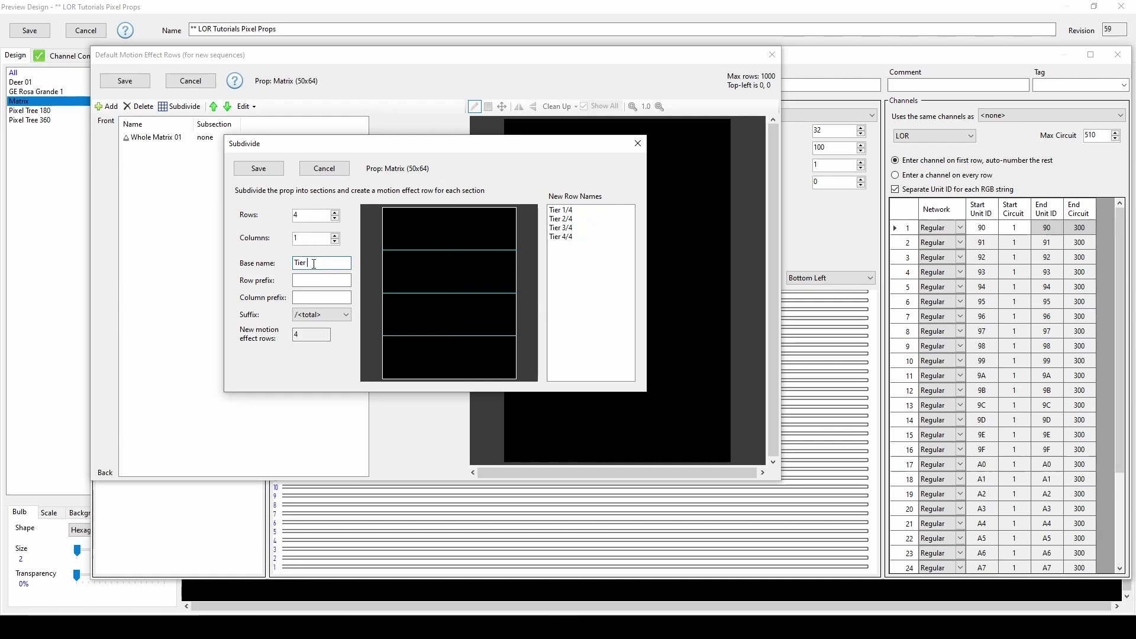
pyautogui.click(314, 314)
pyautogui.click(317, 331)
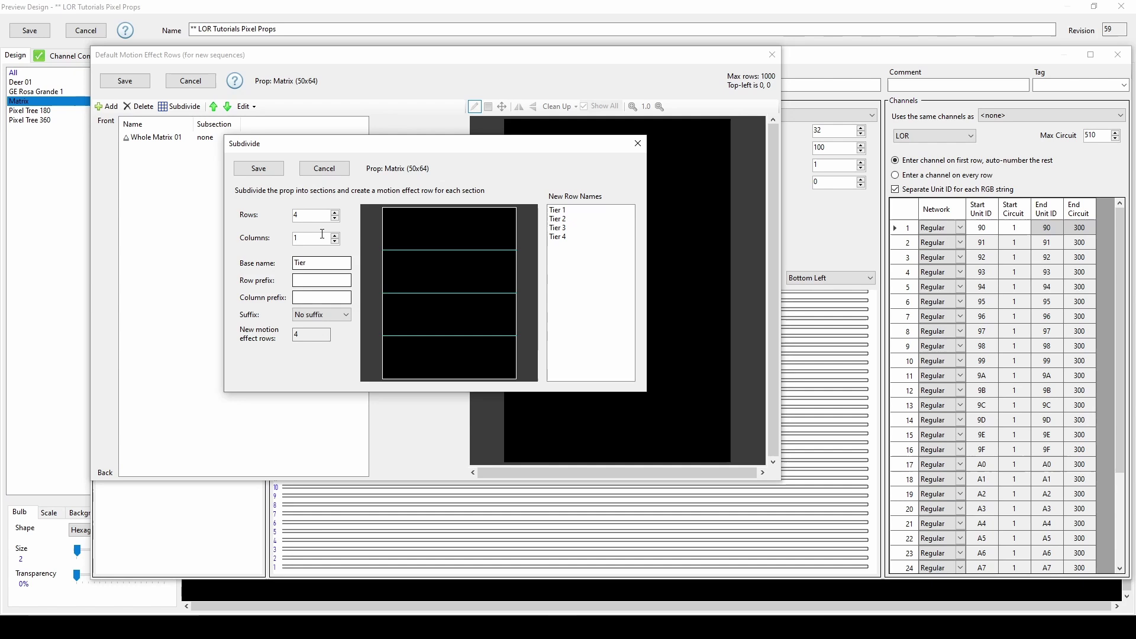
pyautogui.click(258, 169)
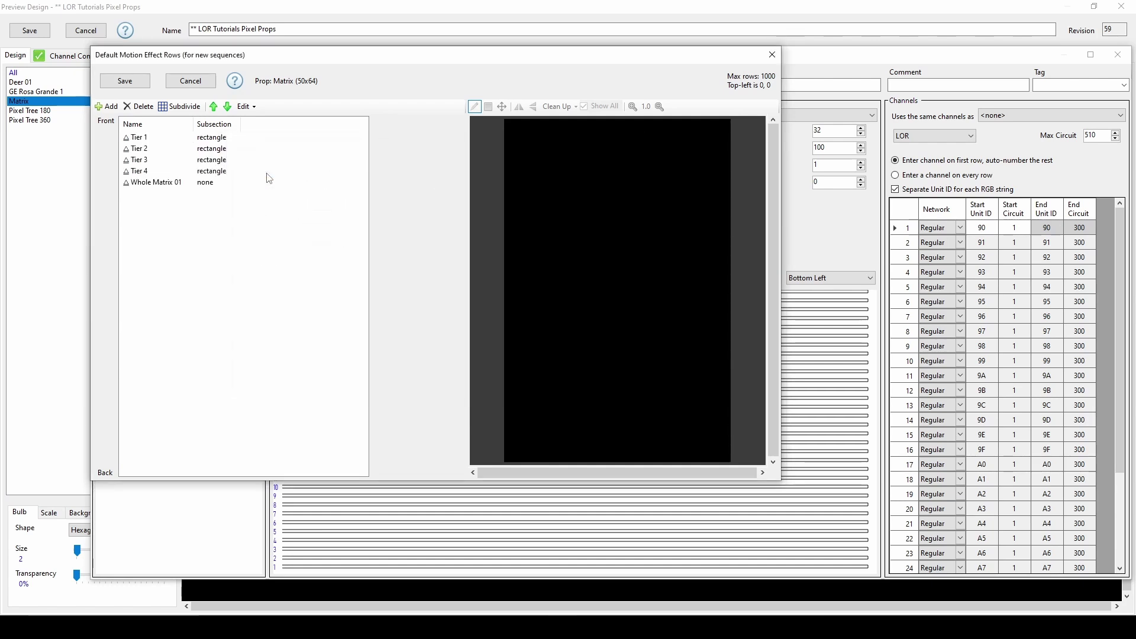
# Review rows Tier 4 through Tier 1, each a 50x16 horizontal band
pyautogui.click(168, 171)
pyautogui.click(165, 159)
pyautogui.click(165, 148)
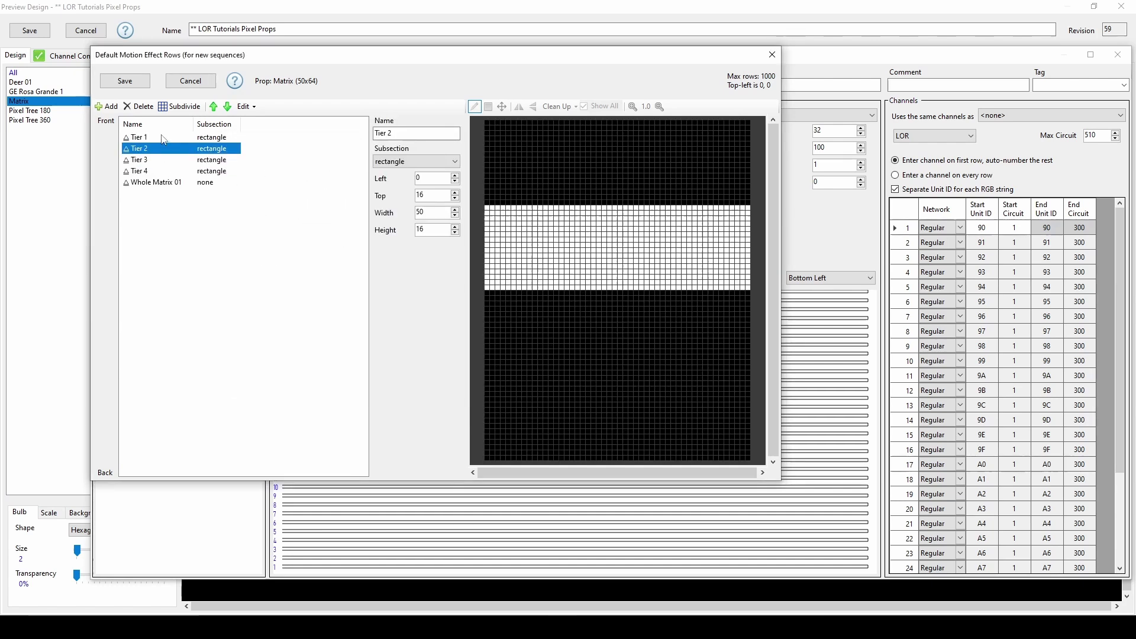
pyautogui.click(164, 140)
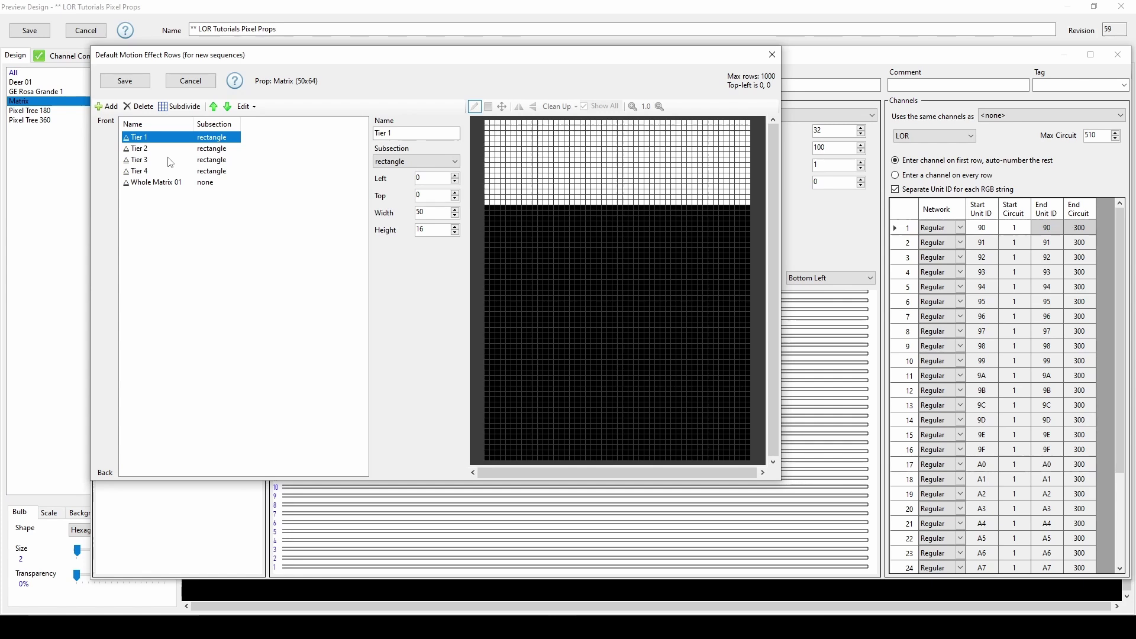
# Add a new motion row, Effects 01, and set its Subsection to custom
pyautogui.click(115, 108)
pyautogui.click(201, 138)
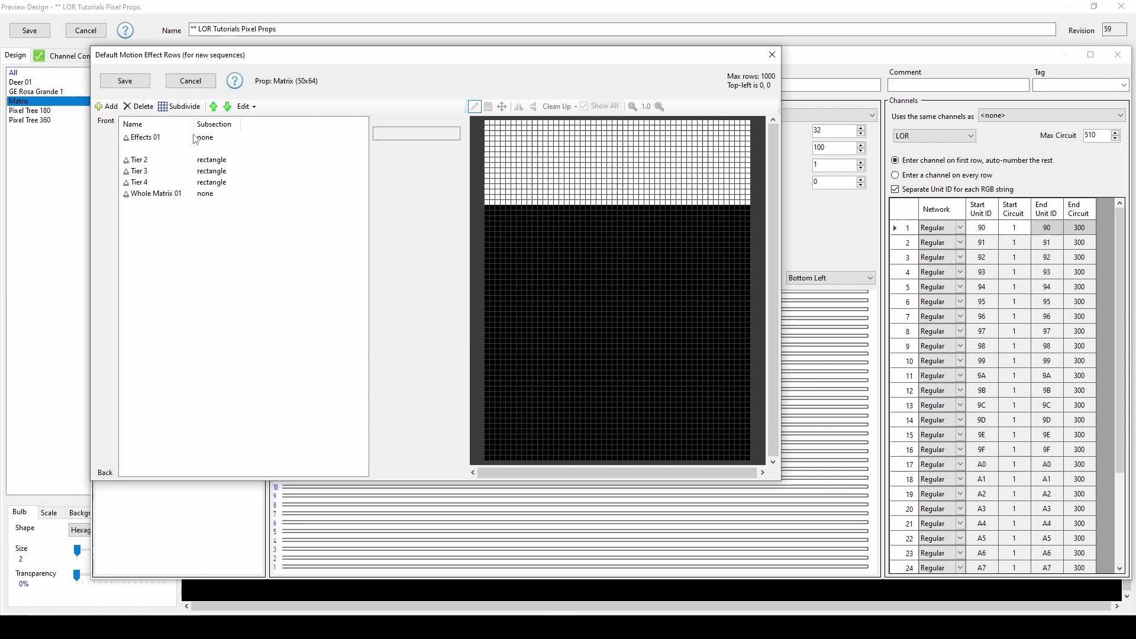
pyautogui.click(414, 162)
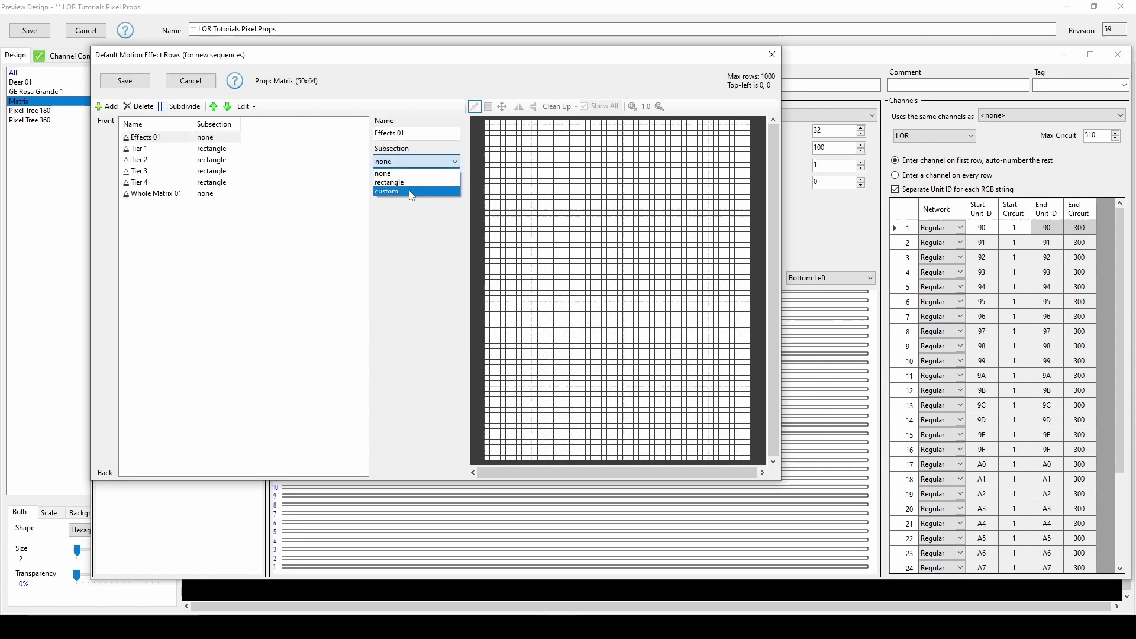
pyautogui.click(413, 191)
# Draw a small white square near the grid top and erase a diagonal line through it
pyautogui.click(475, 108)
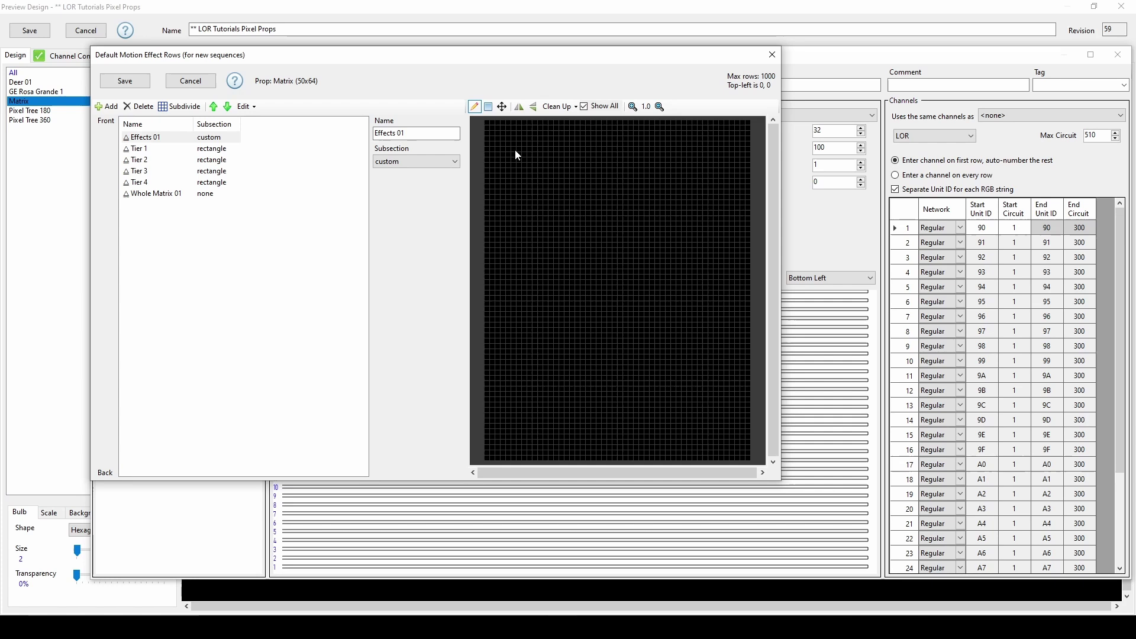
pyautogui.click(487, 107)
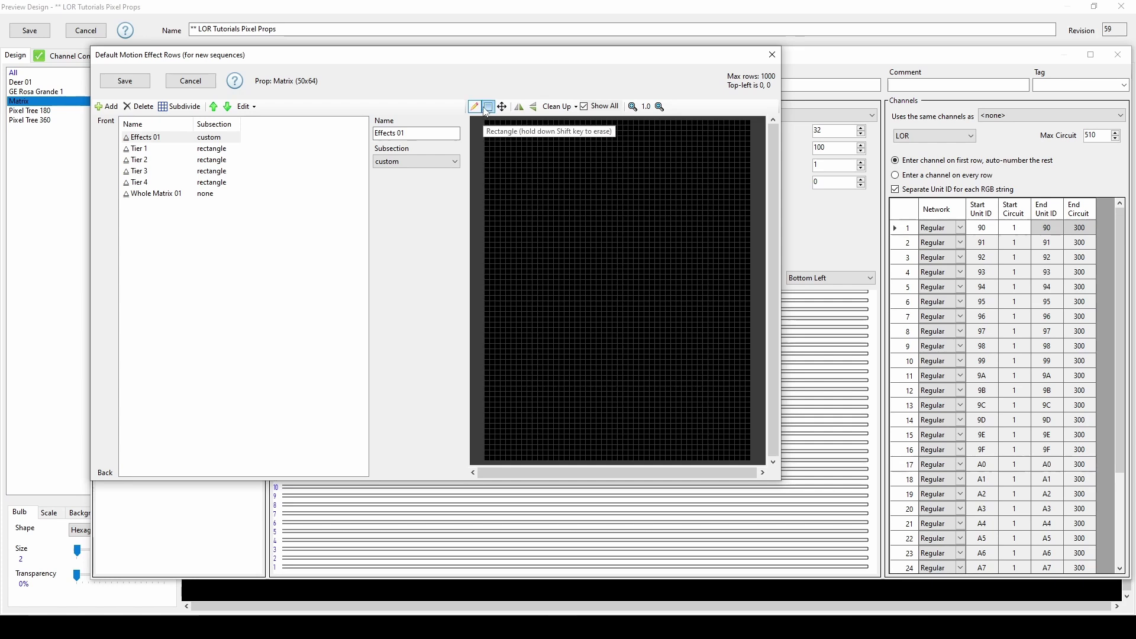
pyautogui.click(487, 108)
pyautogui.moveTo(554, 158); pyautogui.dragTo(602, 204)
pyautogui.click(475, 107)
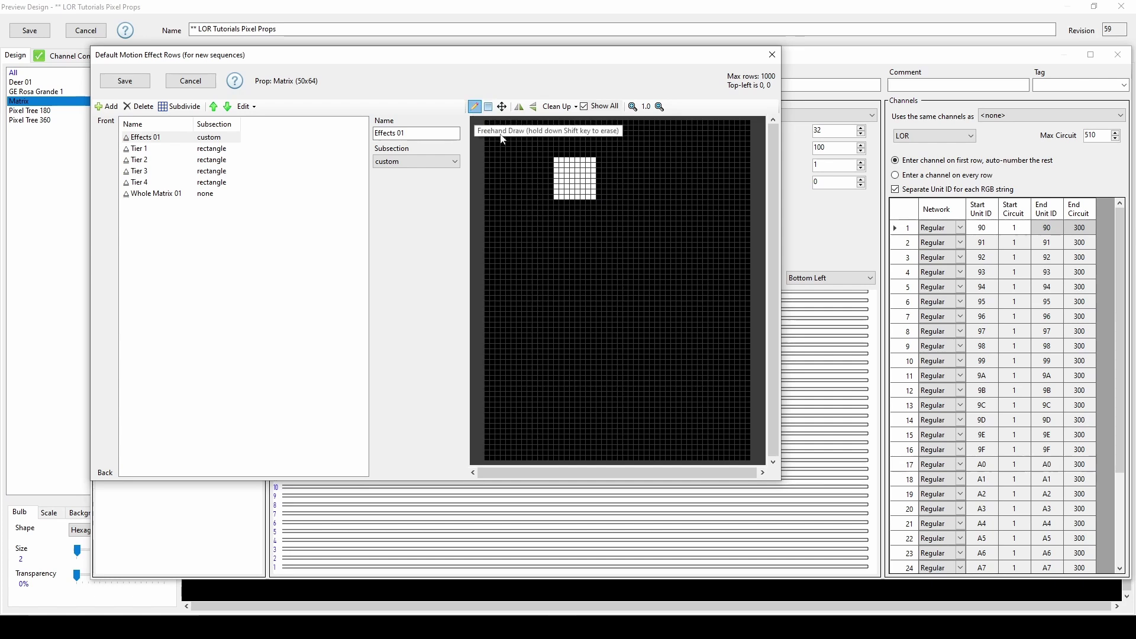
pyautogui.moveTo(562, 172); pyautogui.dragTo(589, 201)
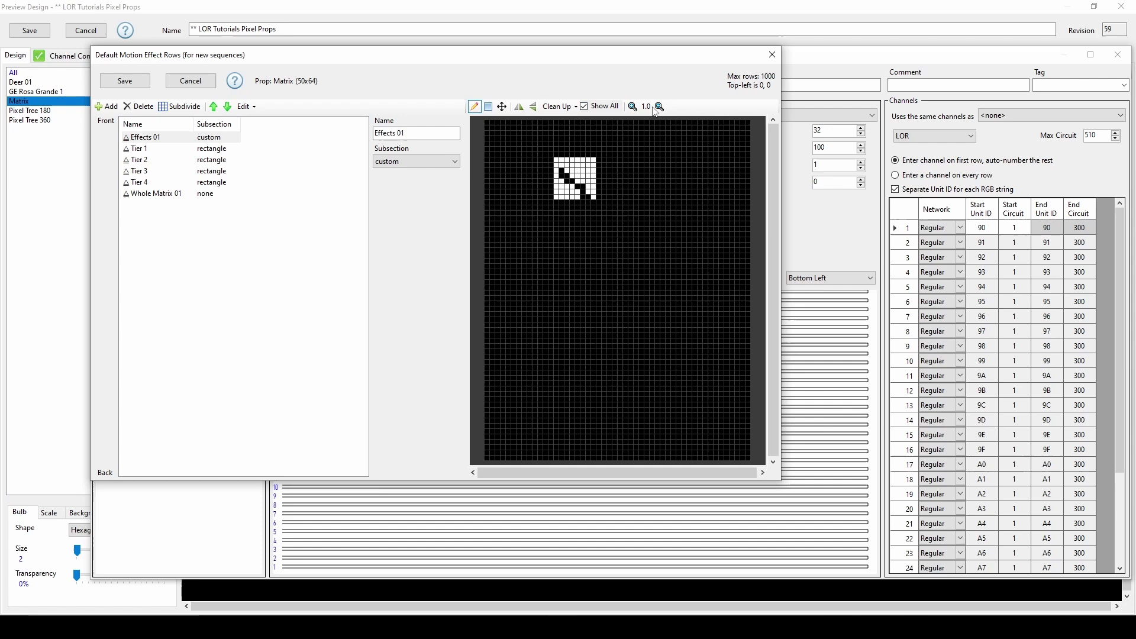
pyautogui.click(148, 151)
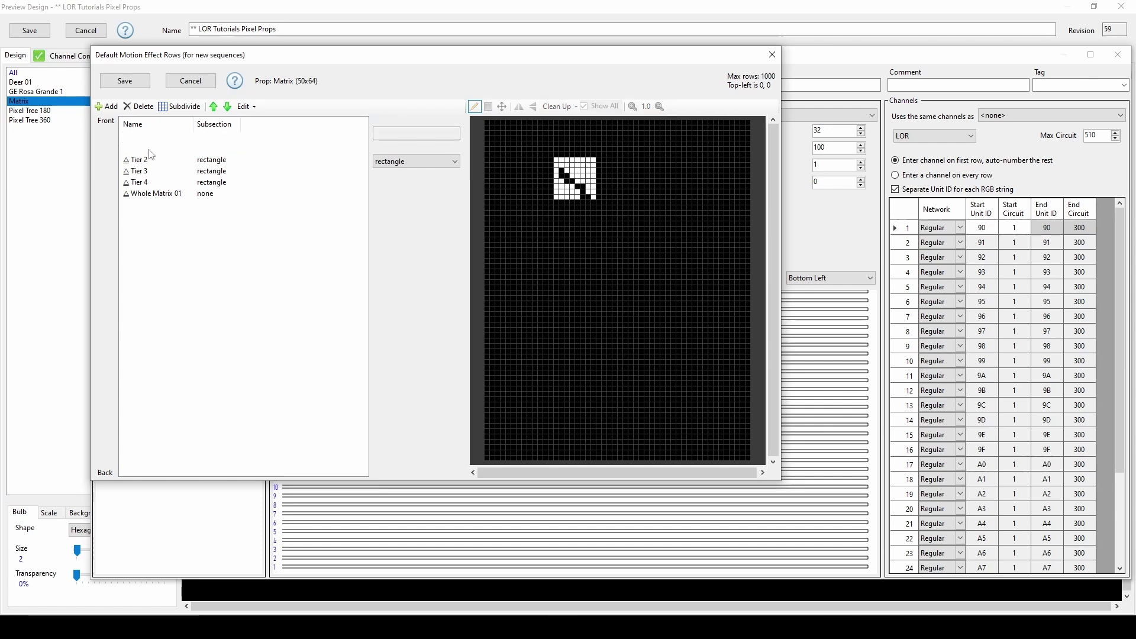
pyautogui.click(227, 107)
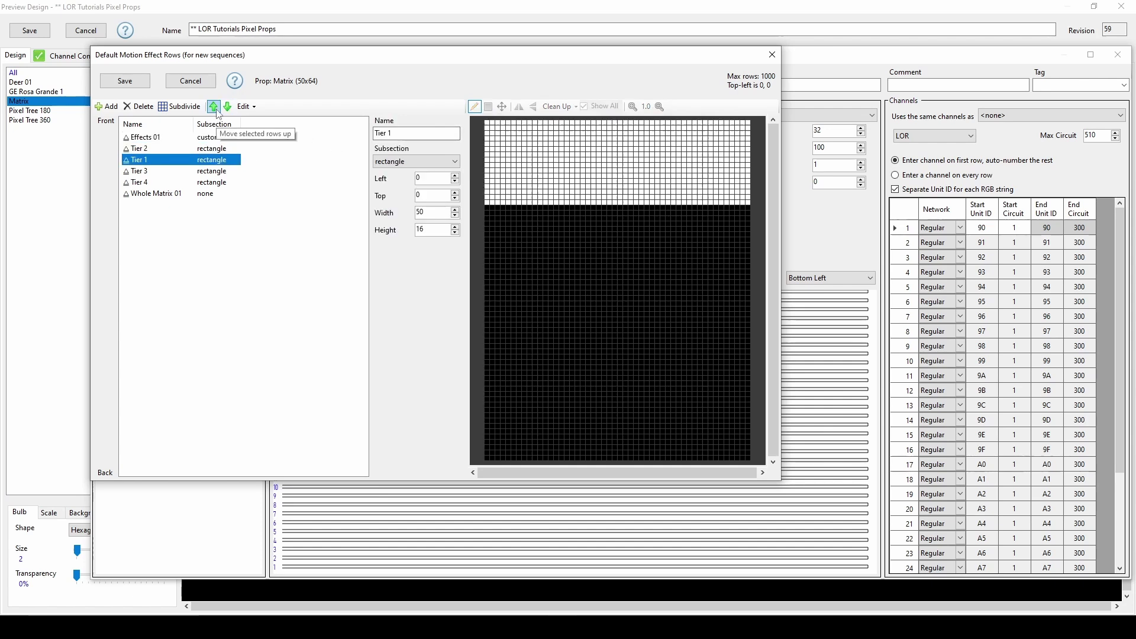
pyautogui.click(213, 106)
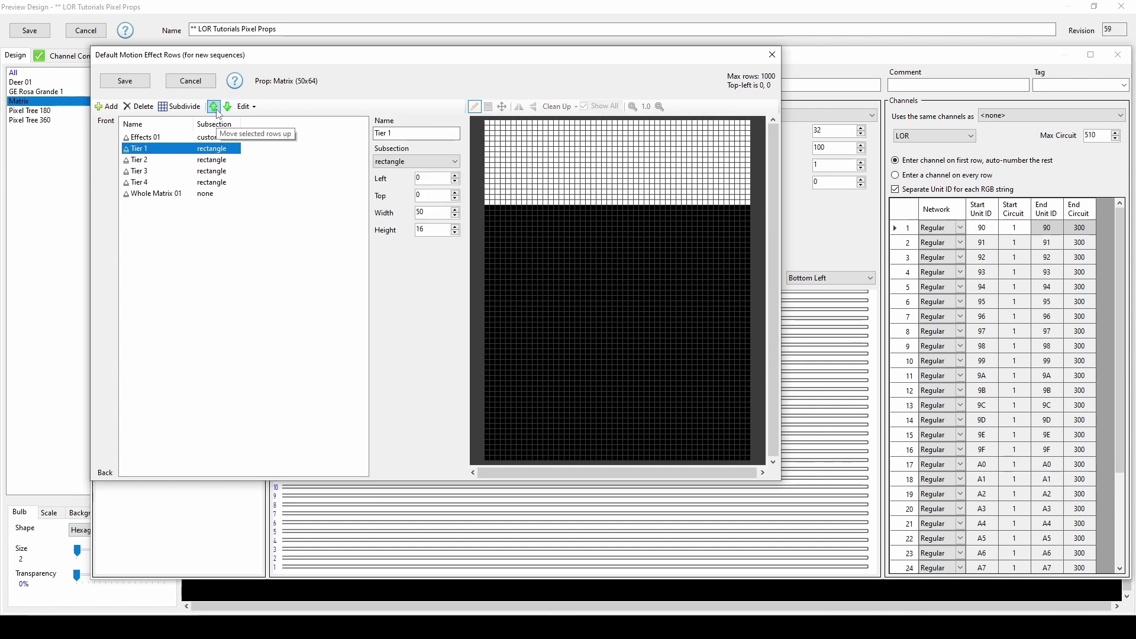
pyautogui.click(246, 106)
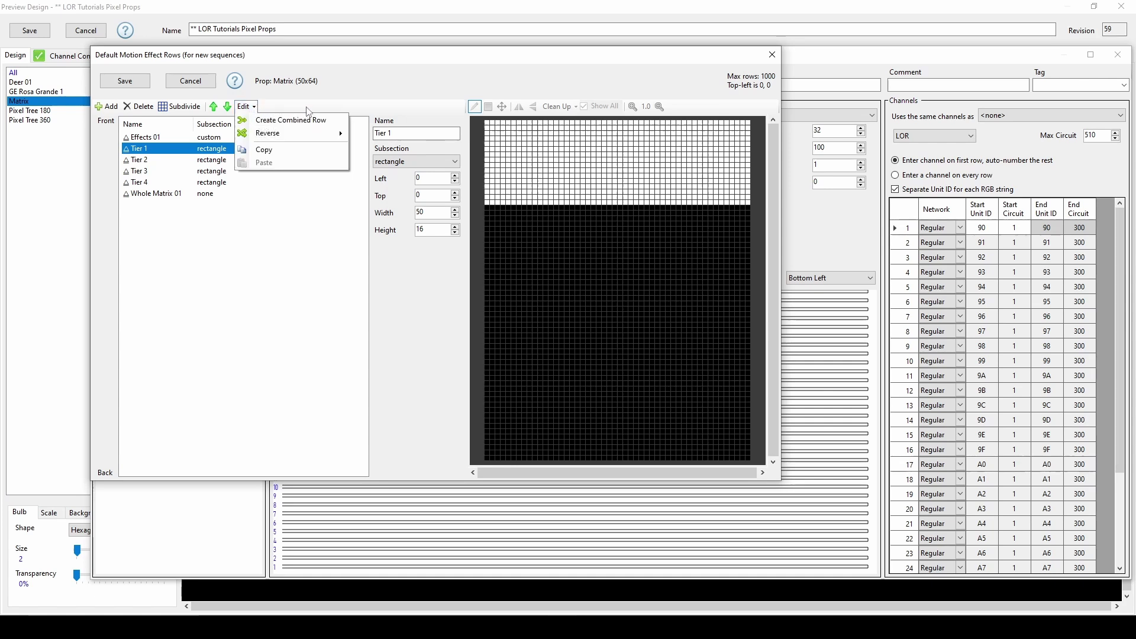
pyautogui.moveTo(307, 138)
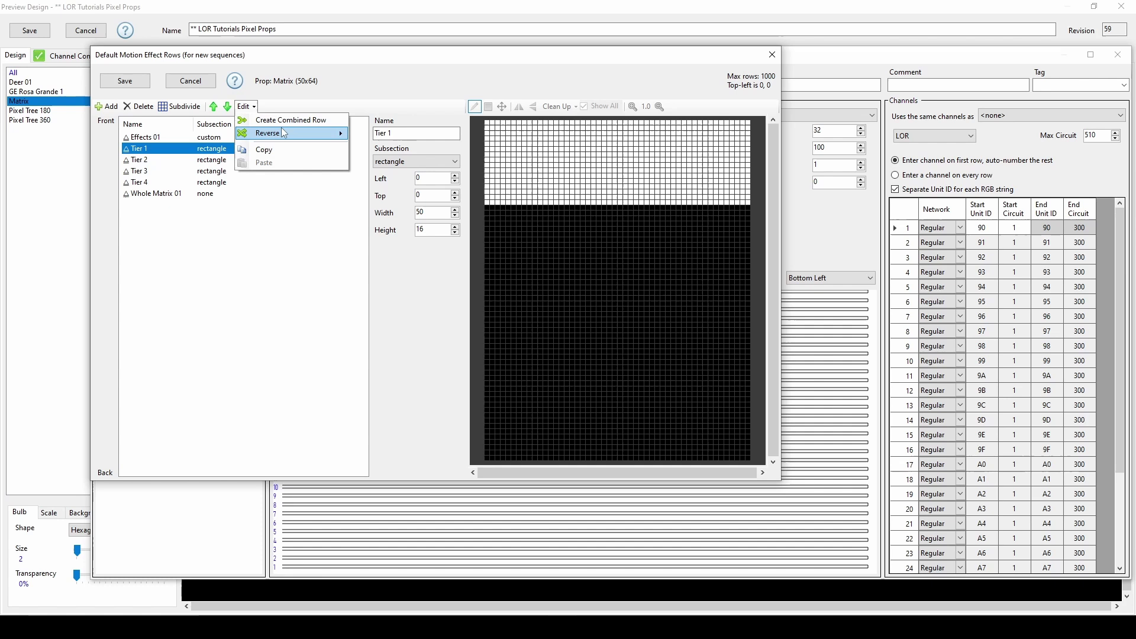
# Combine Effects 01 and Tier 1 into a new row named Combined
pyautogui.click(165, 140)
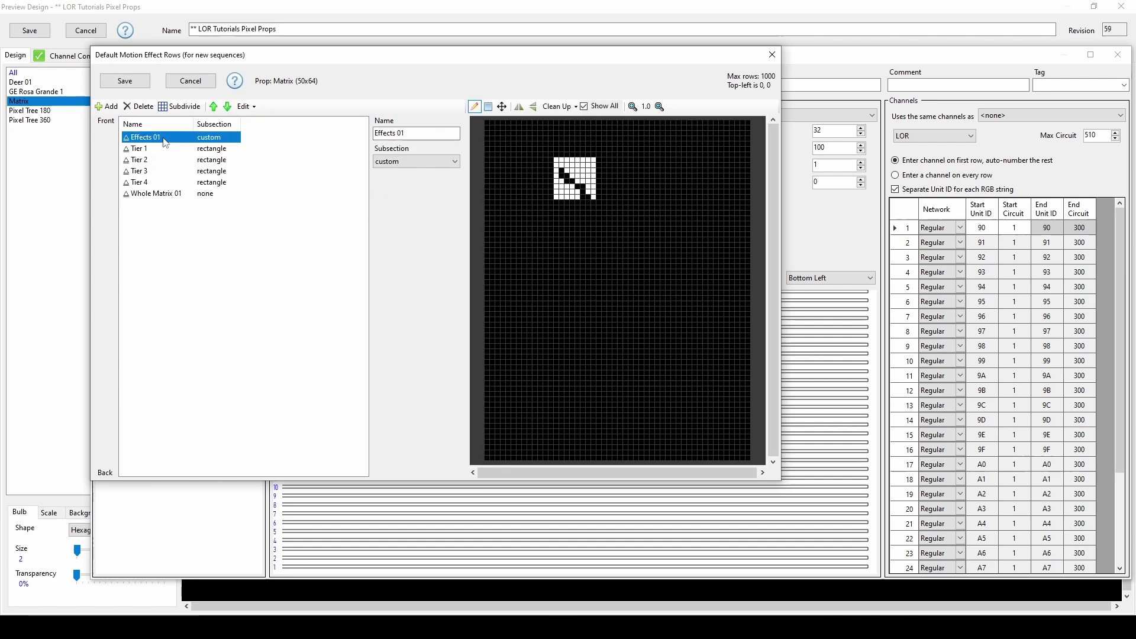
pyautogui.keyDown('shift'); pyautogui.click(164, 151); pyautogui.keyUp('shift')
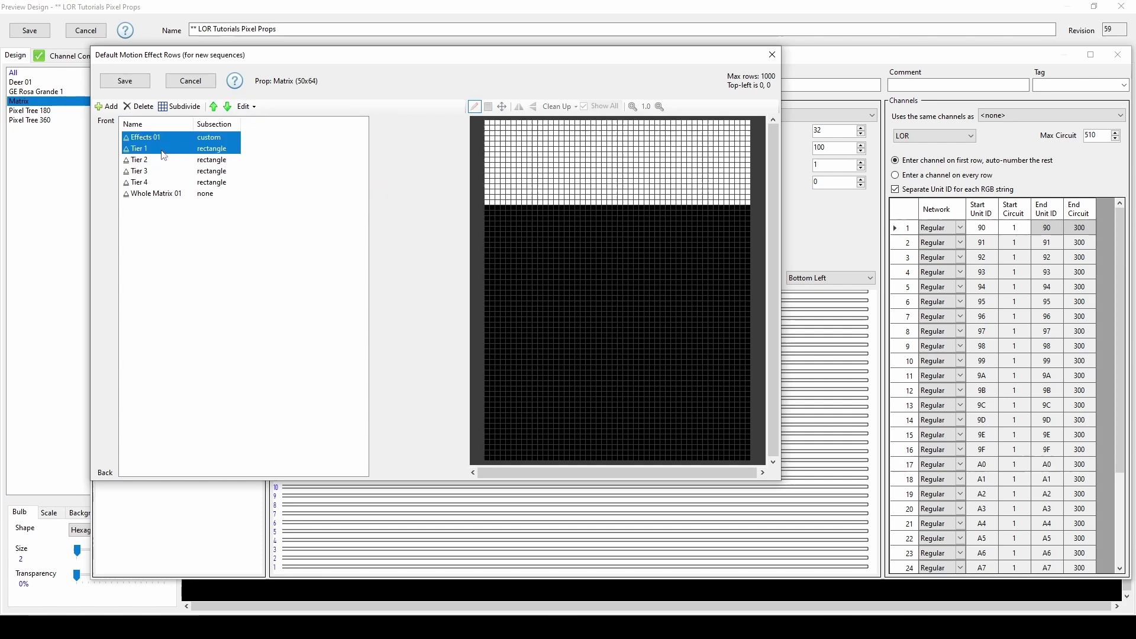
pyautogui.click(246, 110)
pyautogui.click(279, 119)
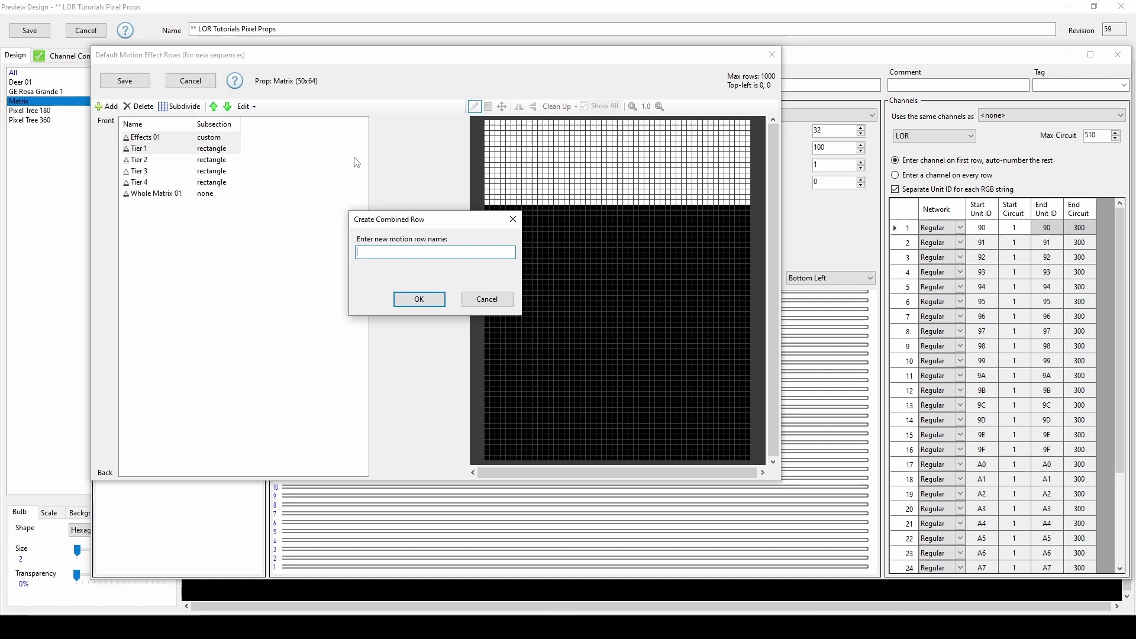
pyautogui.write('Combined')
pyautogui.click(419, 299)
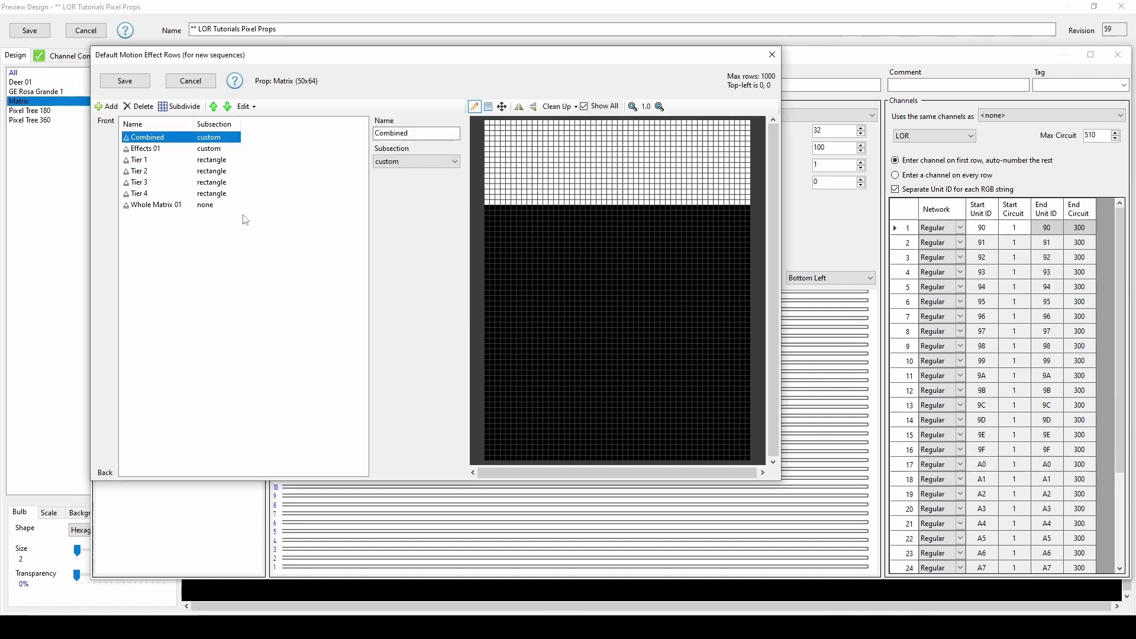
# Compare the Effects 01 pattern against the Combined row's coverage
pyautogui.click(168, 148)
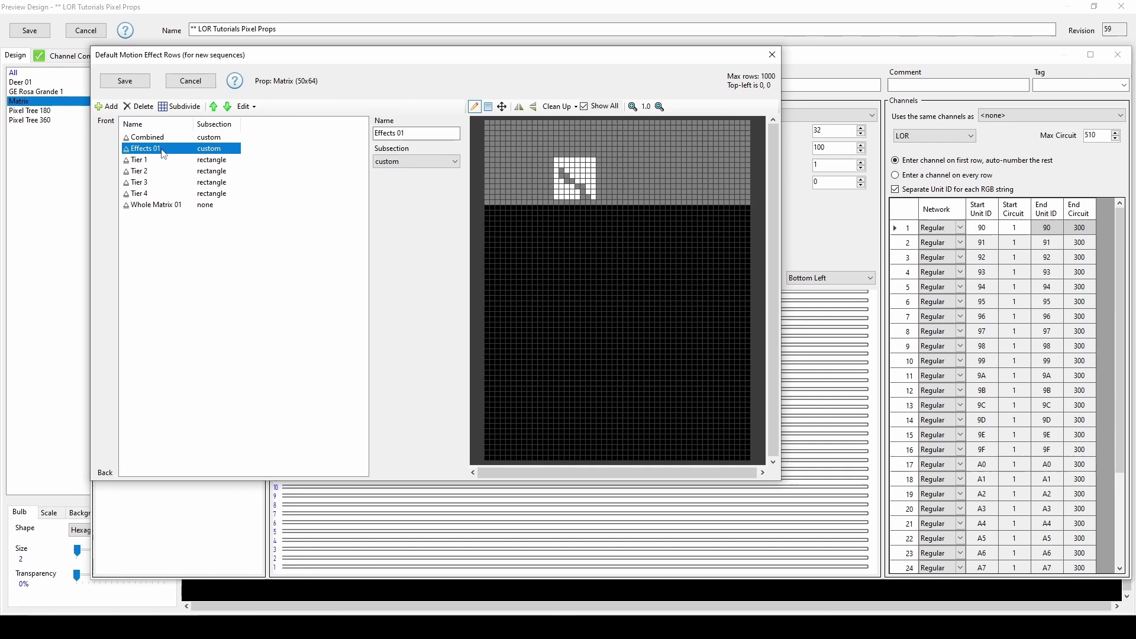
pyautogui.click(168, 139)
pyautogui.click(168, 149)
pyautogui.click(169, 138)
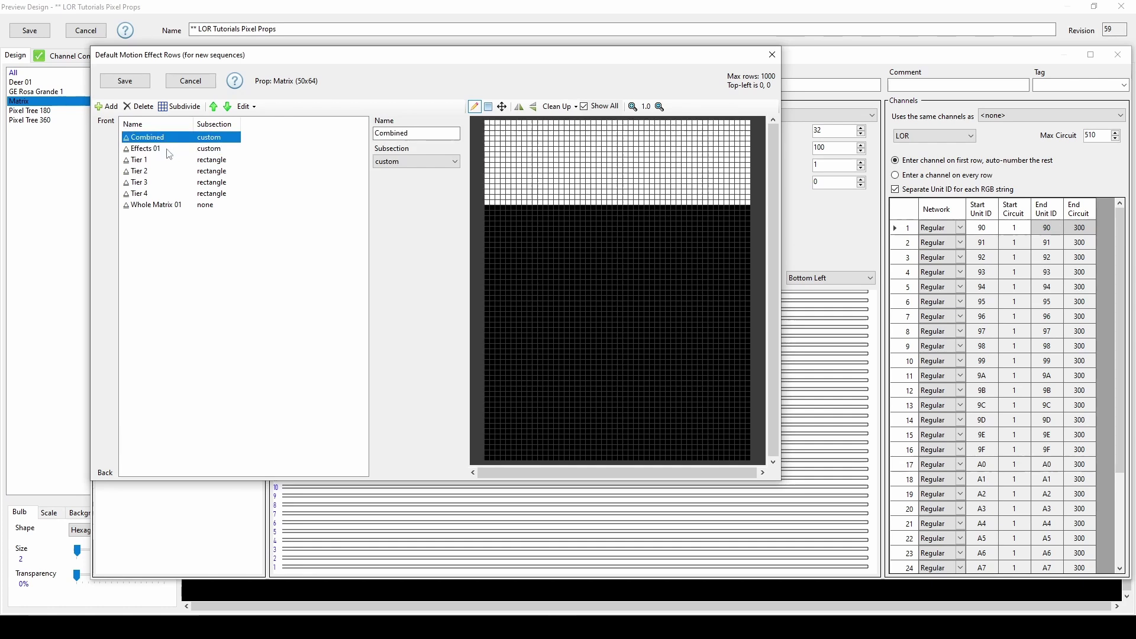
pyautogui.click(169, 149)
pyautogui.click(170, 138)
pyautogui.click(169, 149)
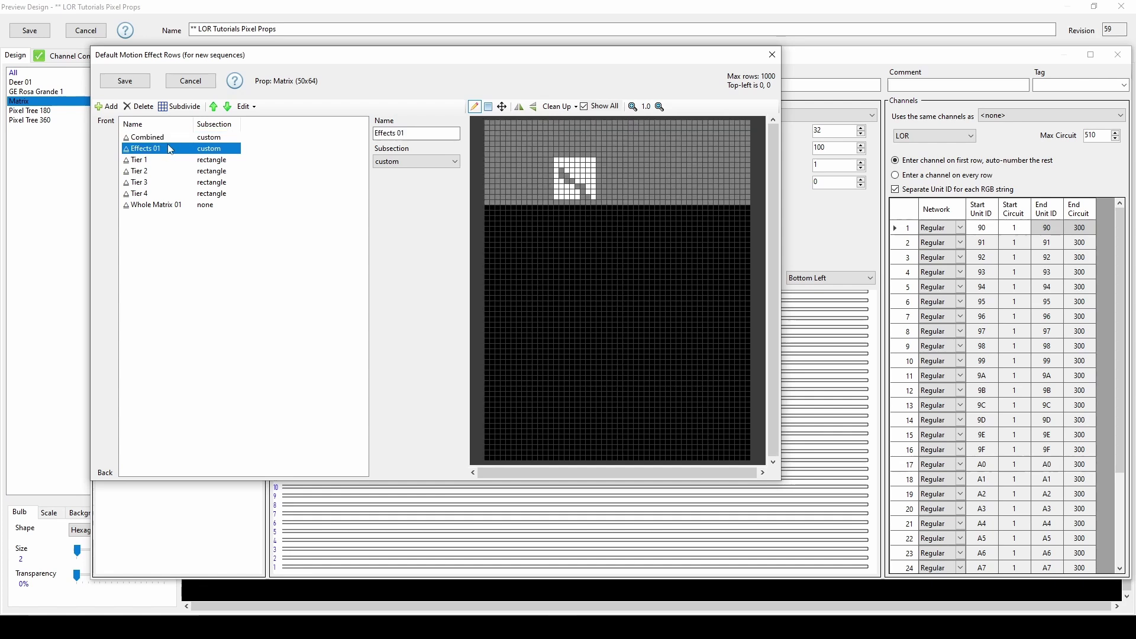
pyautogui.click(171, 142)
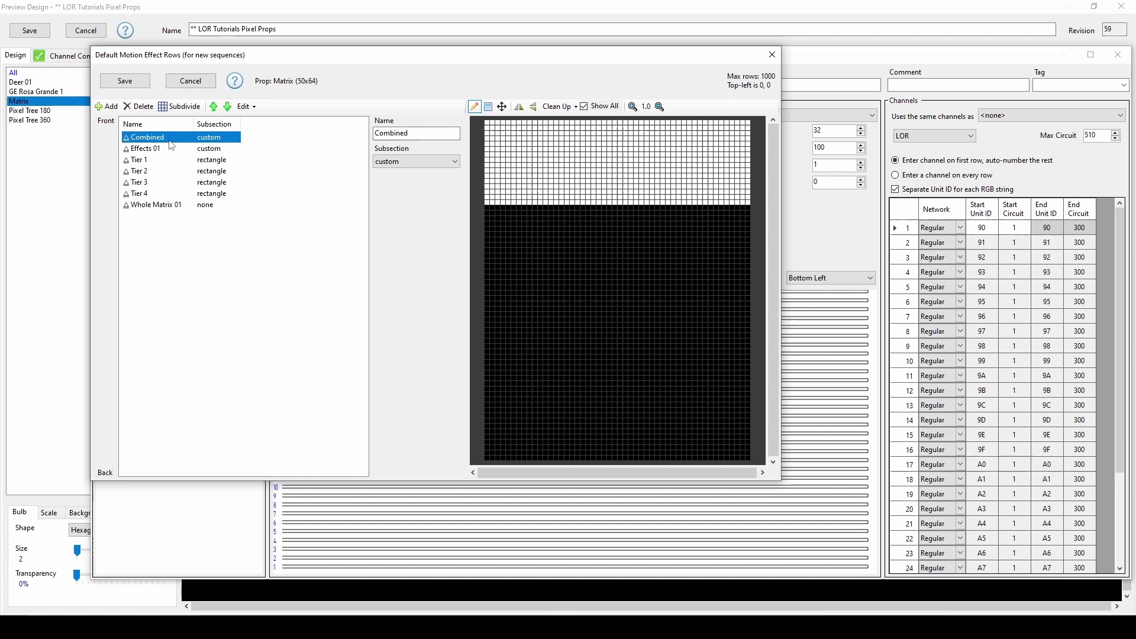
# Save the motion rows, the Matrix prop definition and the Preview Design
pyautogui.click(134, 83)
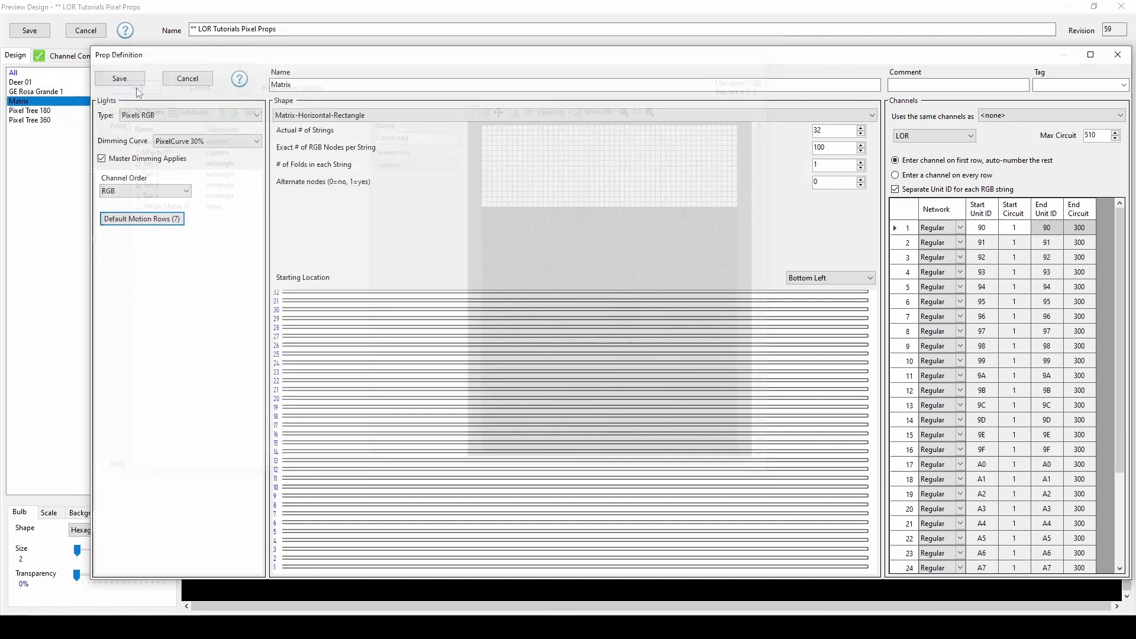
pyautogui.click(129, 82)
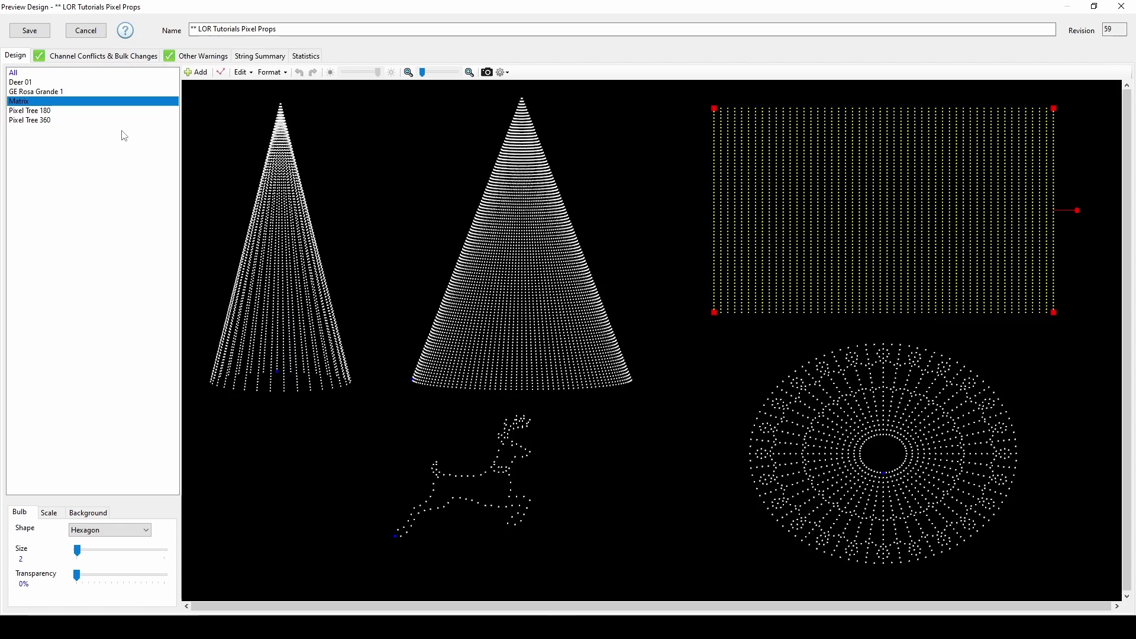
pyautogui.click(29, 31)
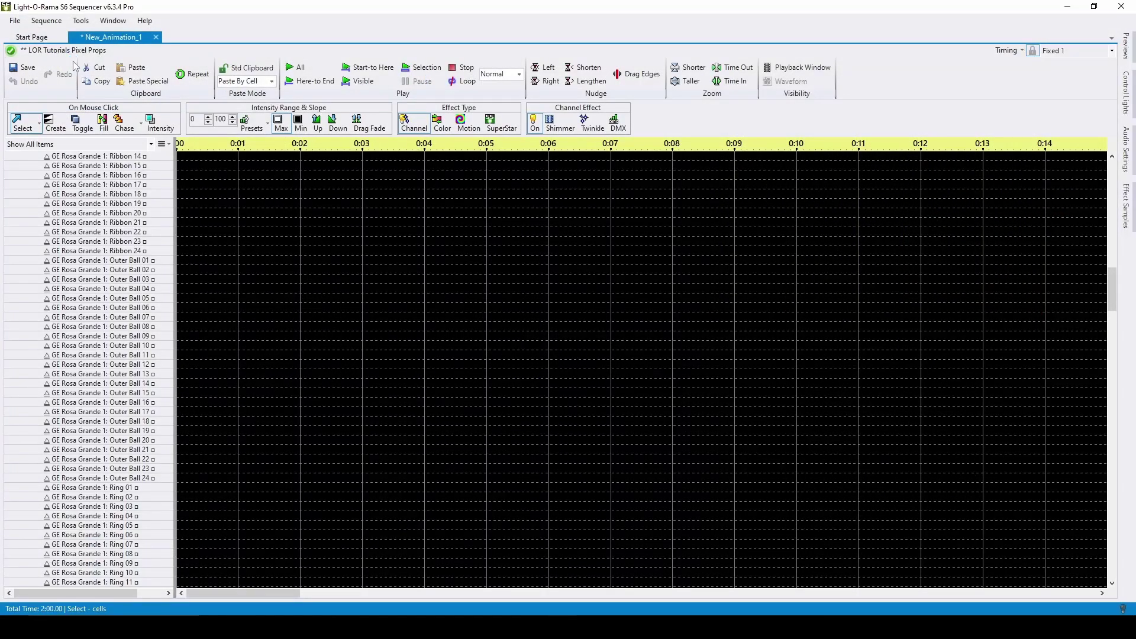
# Create a new two-minute animation sequence using the LOR Tutorials Pixel Props preview
pyautogui.click(15, 21)
pyautogui.moveTo(29, 34)
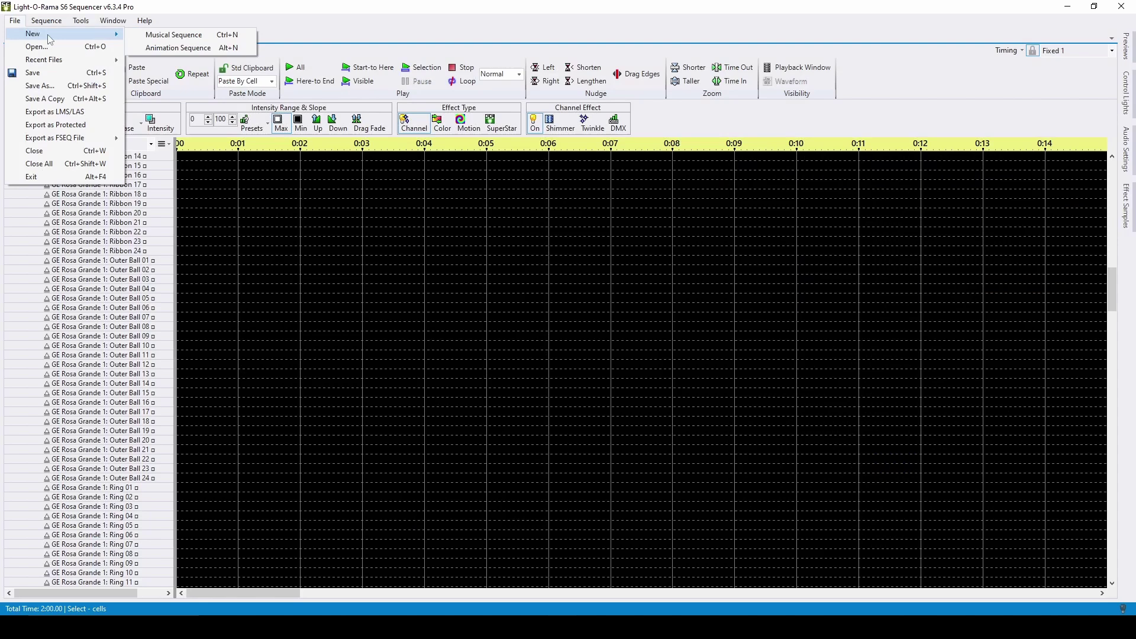
pyautogui.click(172, 46)
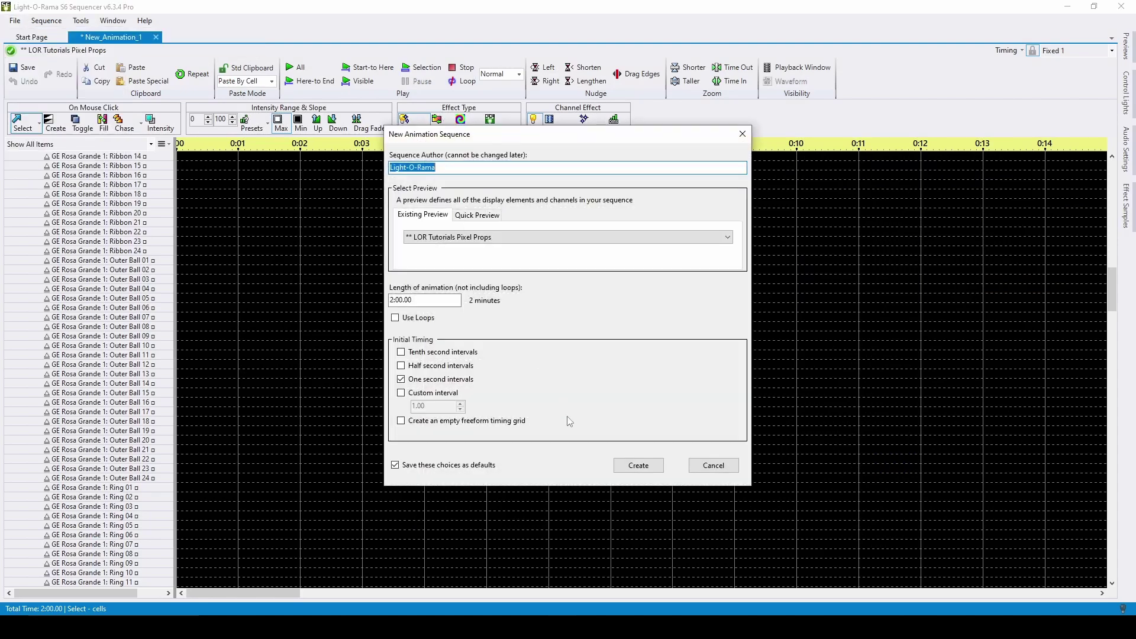
pyautogui.click(639, 466)
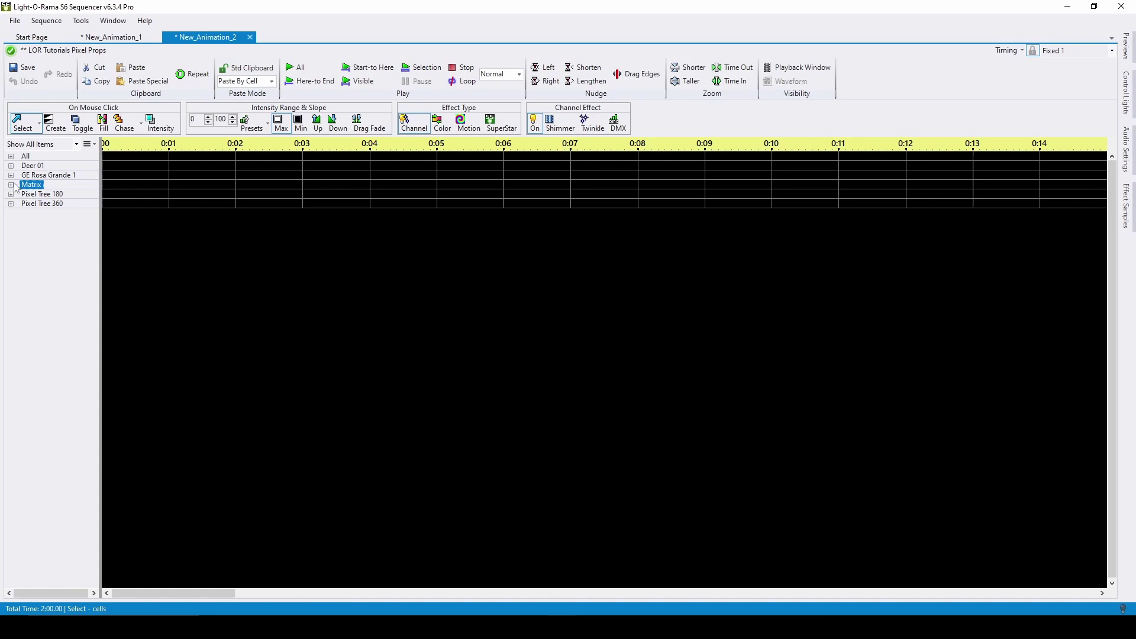
# Expand Matrix in New_Animation_2 and browse its seven motion effect rows
pyautogui.click(11, 185)
pyautogui.click(51, 233)
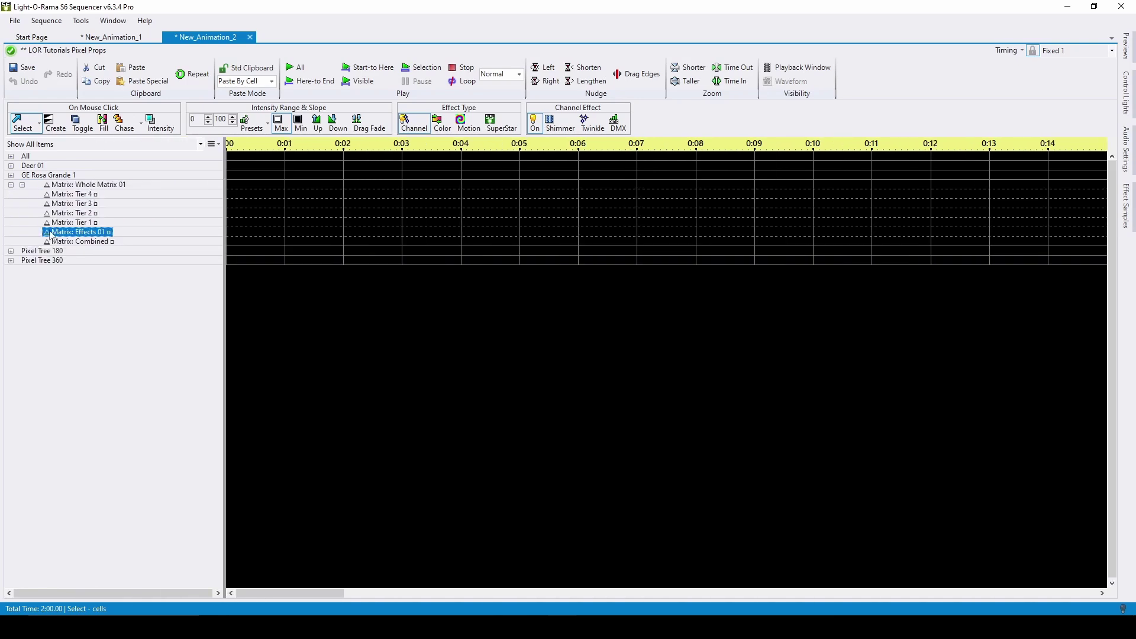
pyautogui.moveTo(51, 234); pyautogui.dragTo(40, 291)
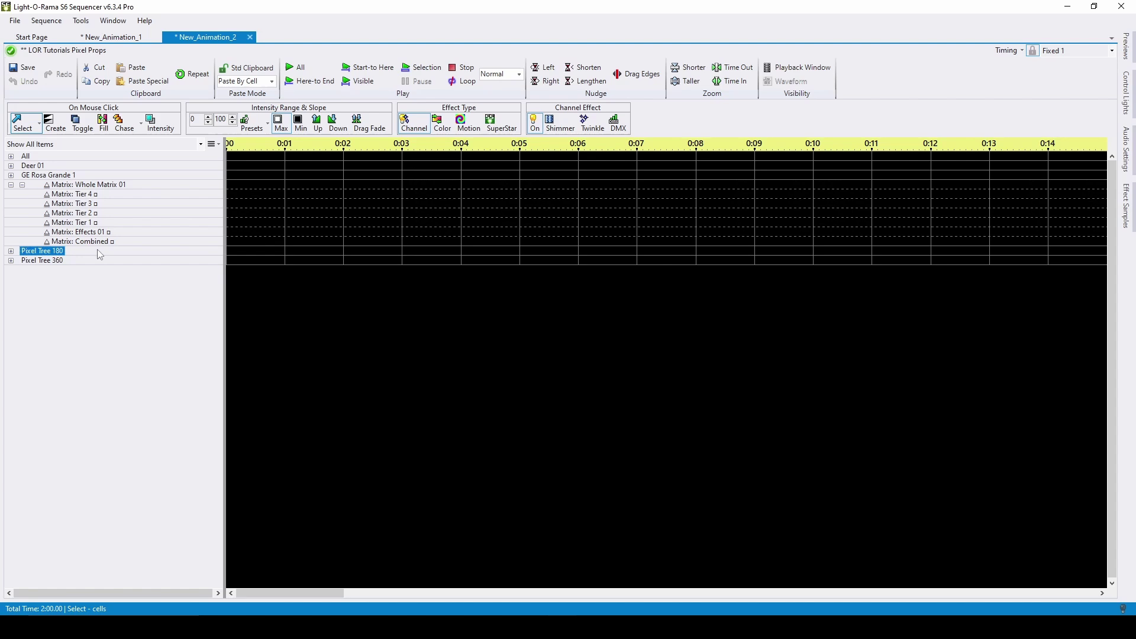
# Subdivide the Matrix into 3 unsuffixed rows, Tier 1–Tier 3, and preview the area each covers
pyautogui.rightClick(85, 212)
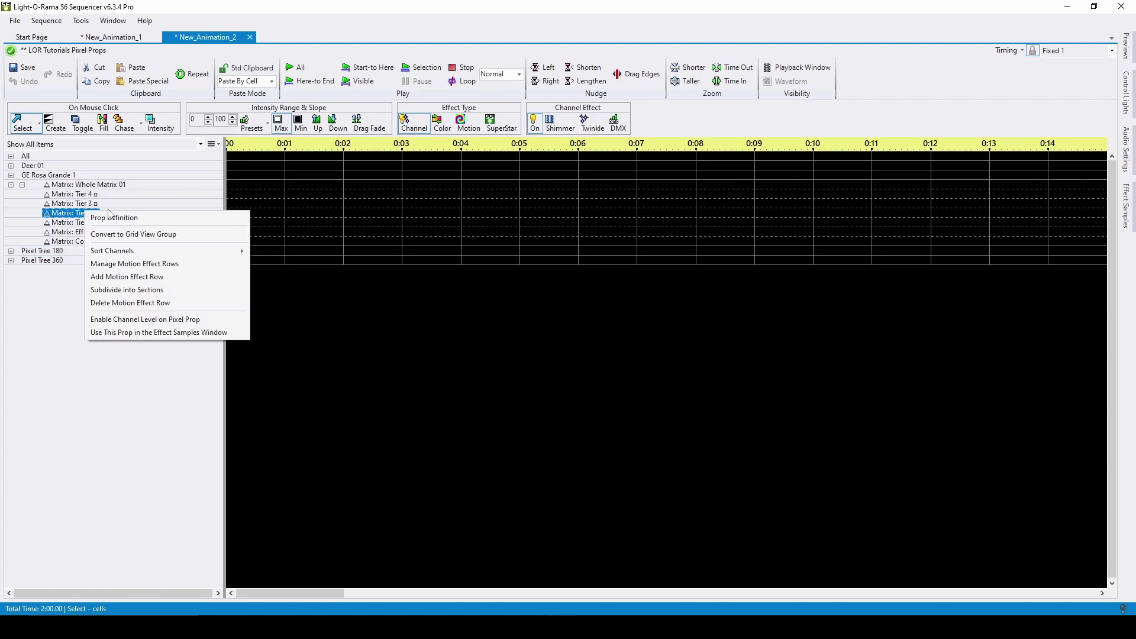
pyautogui.click(155, 265)
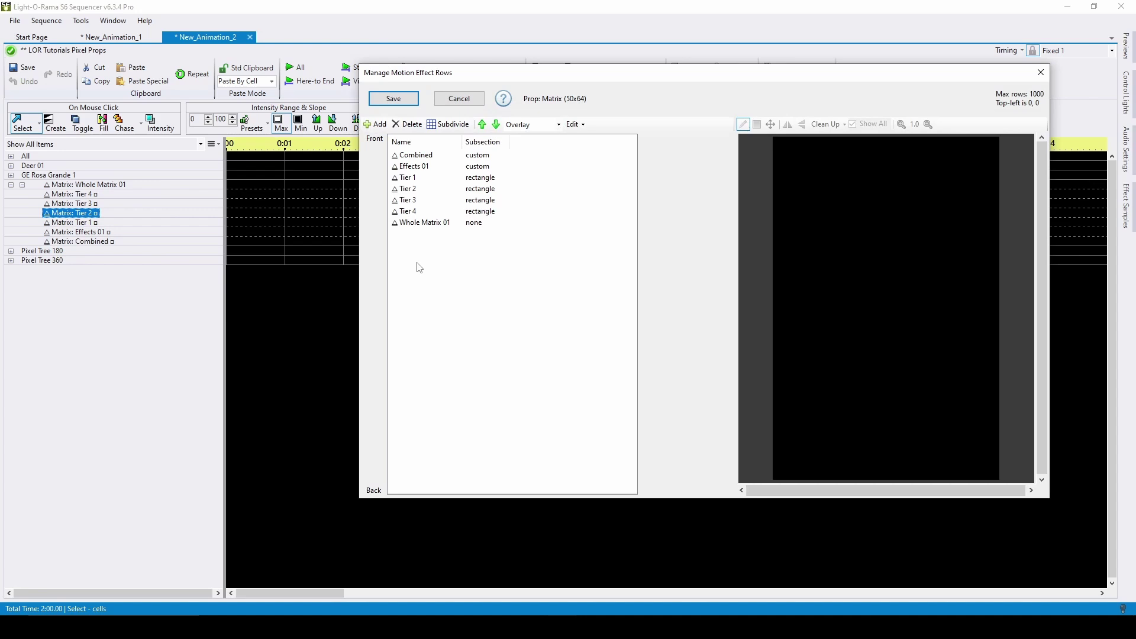
pyautogui.click(451, 125)
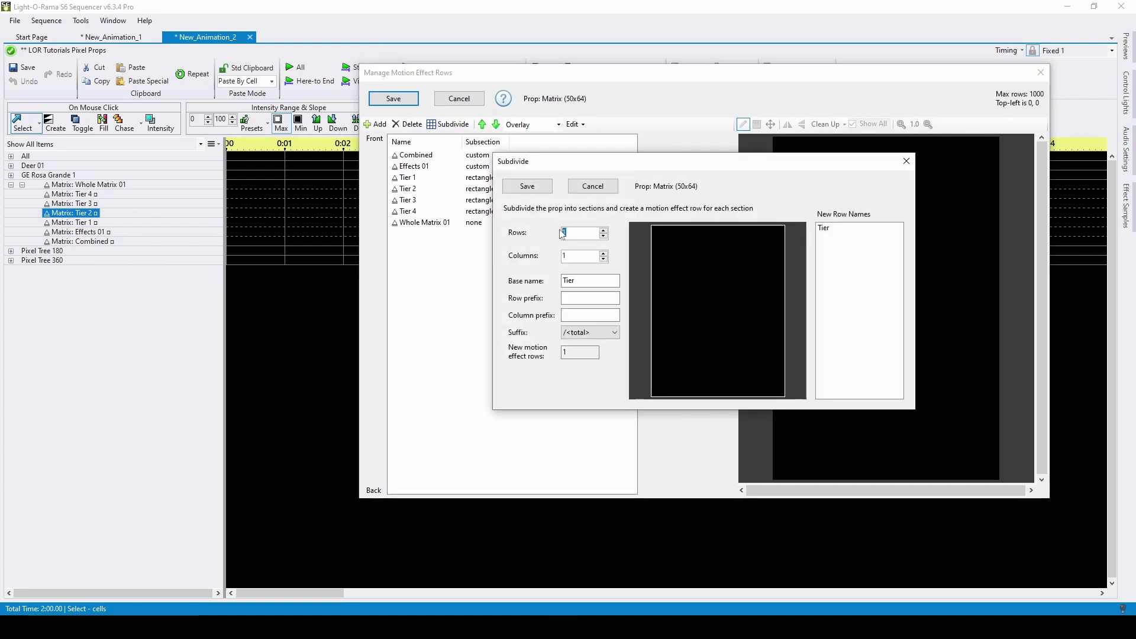
pyautogui.write('3')
pyautogui.click(586, 333)
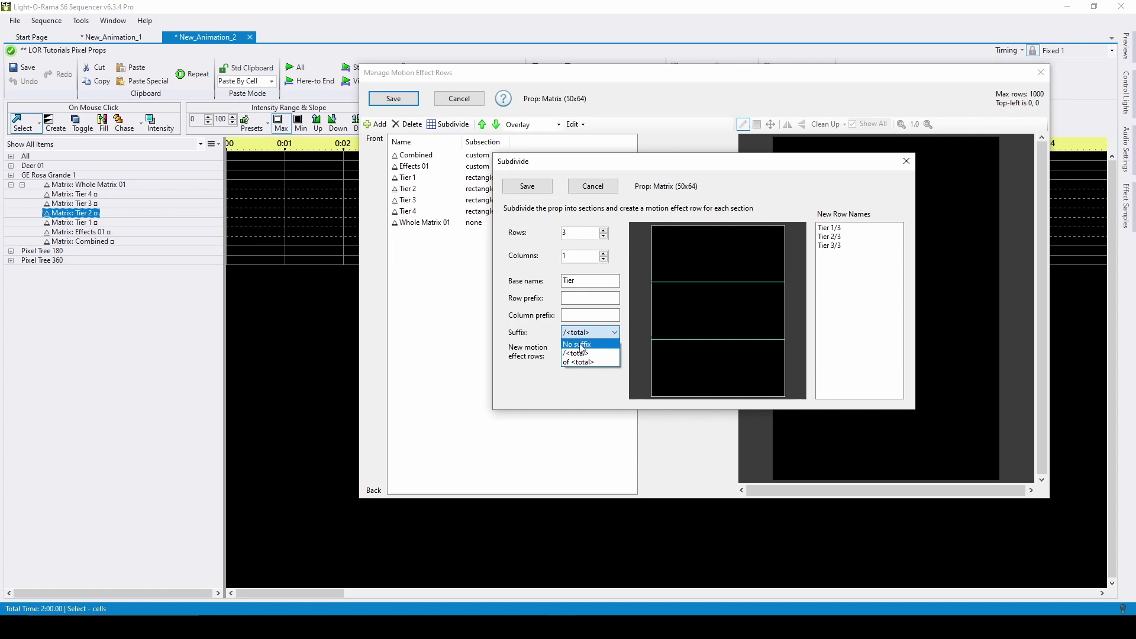
pyautogui.click(582, 346)
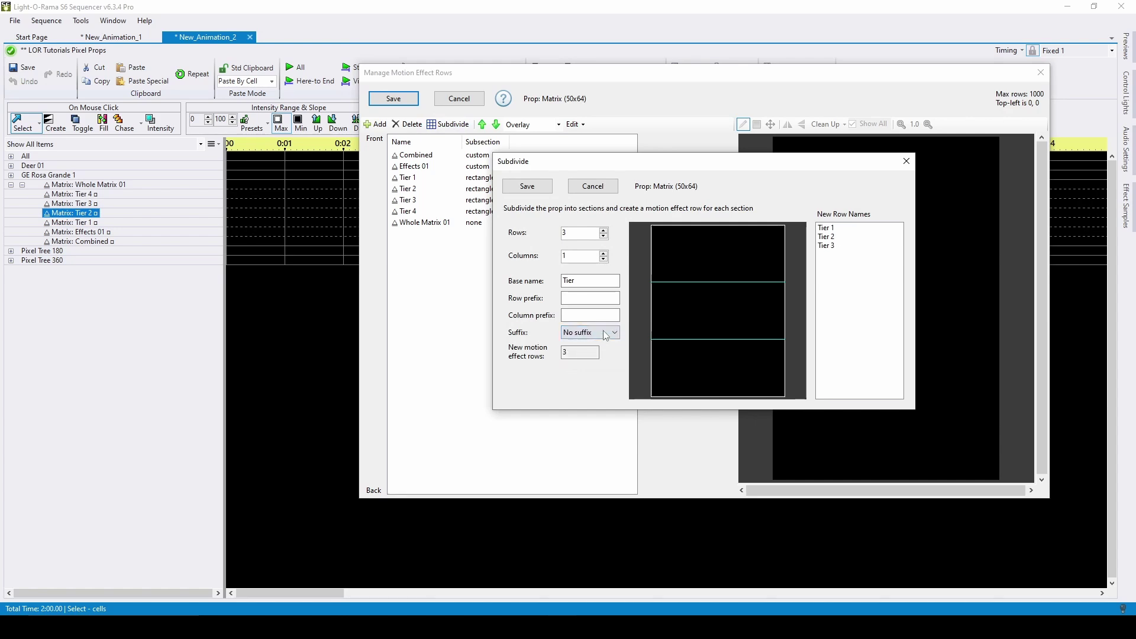
pyautogui.click(526, 187)
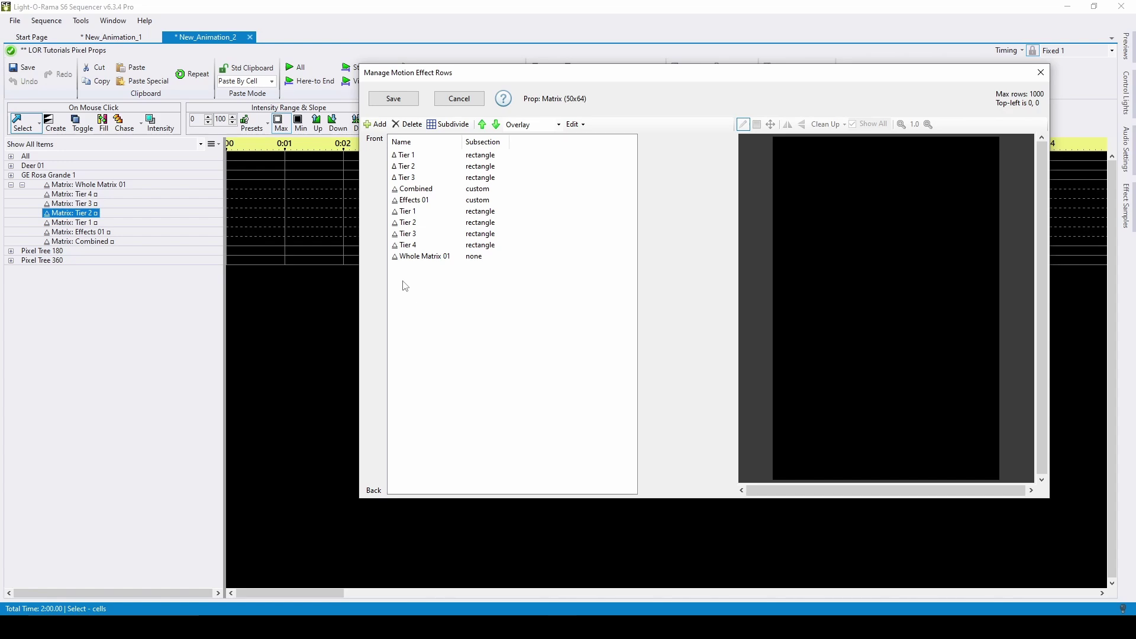
pyautogui.click(412, 212)
pyautogui.click(411, 224)
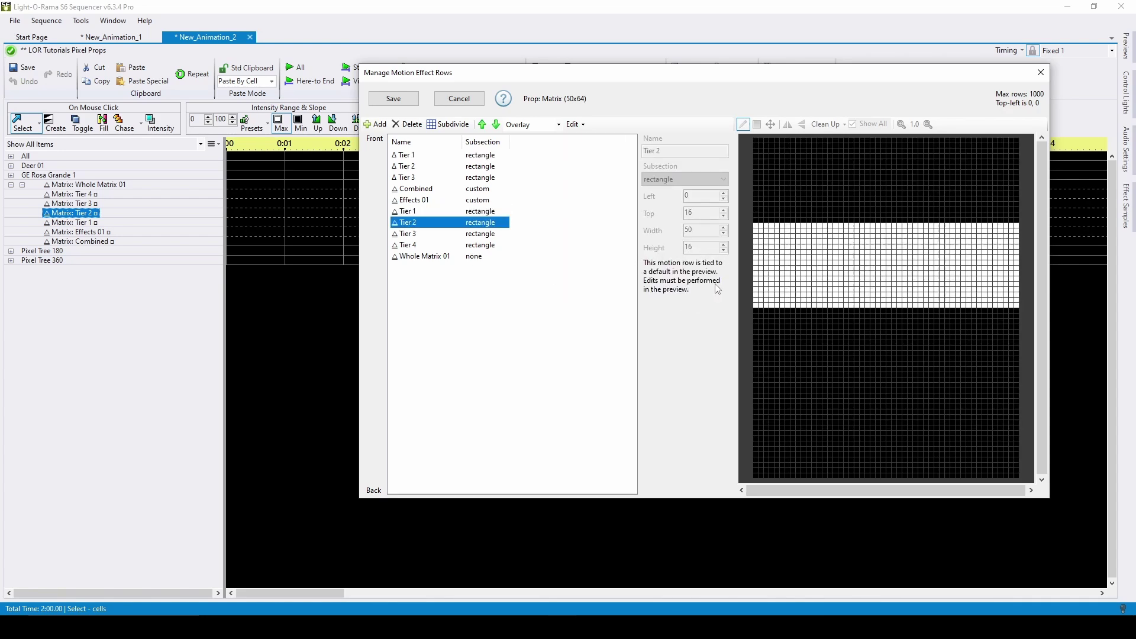
pyautogui.click(394, 99)
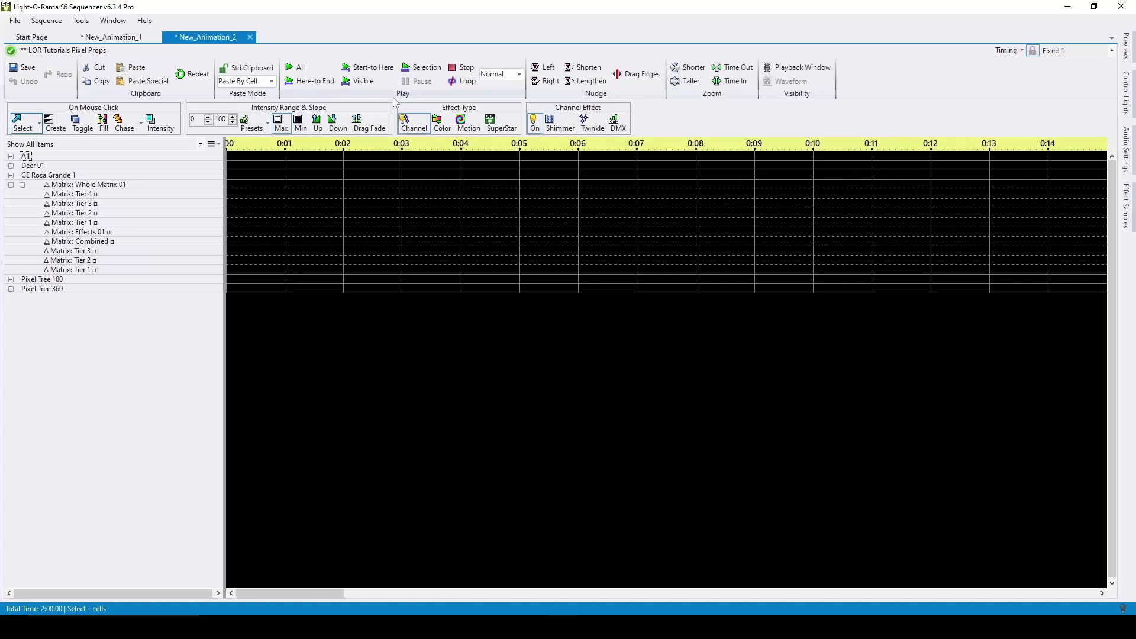
pyautogui.click(84, 242)
pyautogui.doubleClick(84, 244)
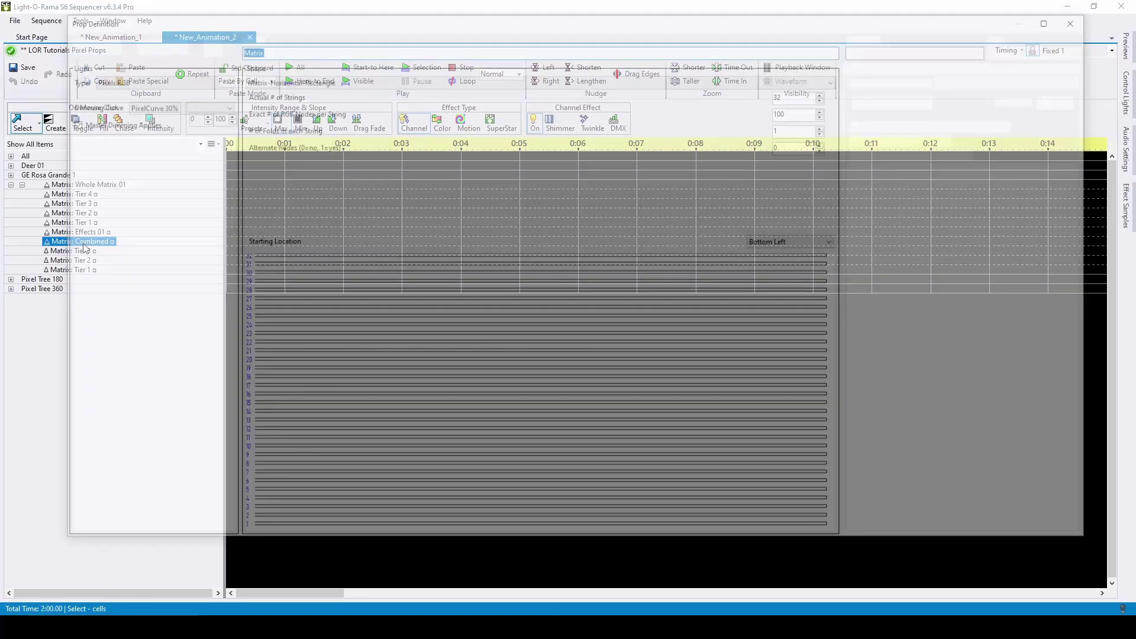
pyautogui.click(108, 181)
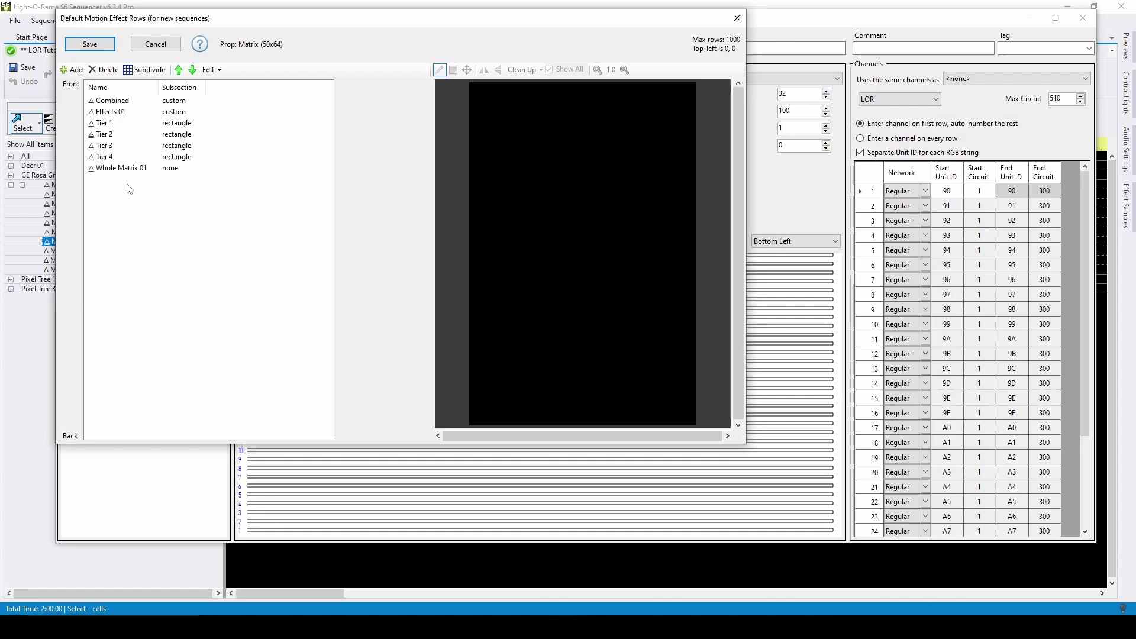
pyautogui.click(91, 44)
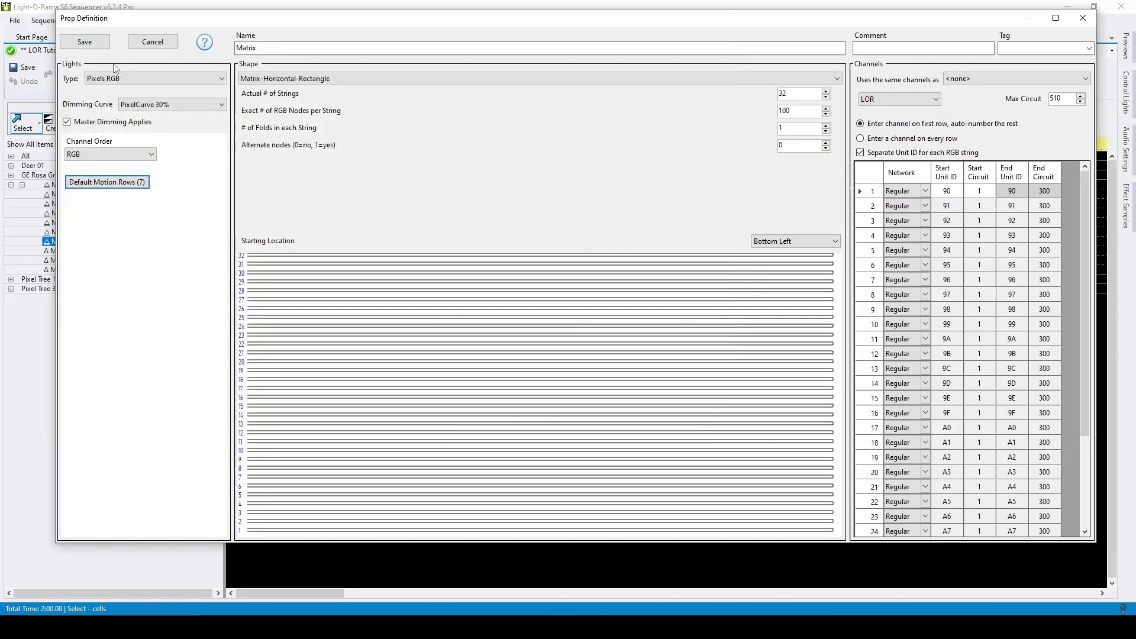
pyautogui.click(90, 43)
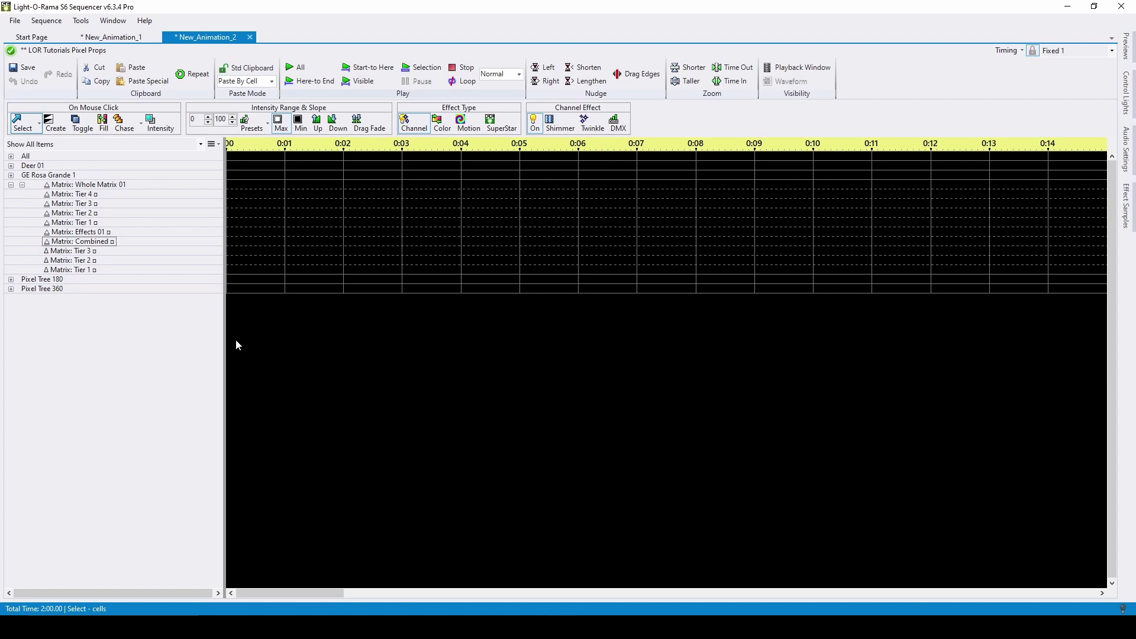
# Select 0:01–0:04 on Matrix: Tier 2 in Motion mode and keep Butterfly as the effect
pyautogui.click(469, 125)
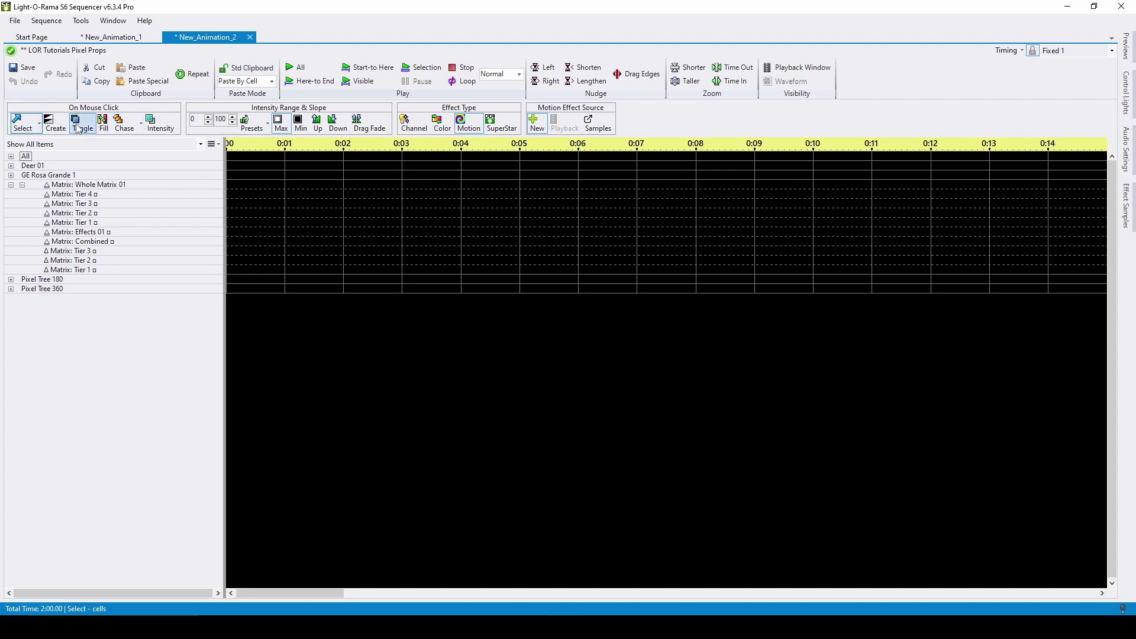
pyautogui.moveTo(321, 212); pyautogui.dragTo(422, 214)
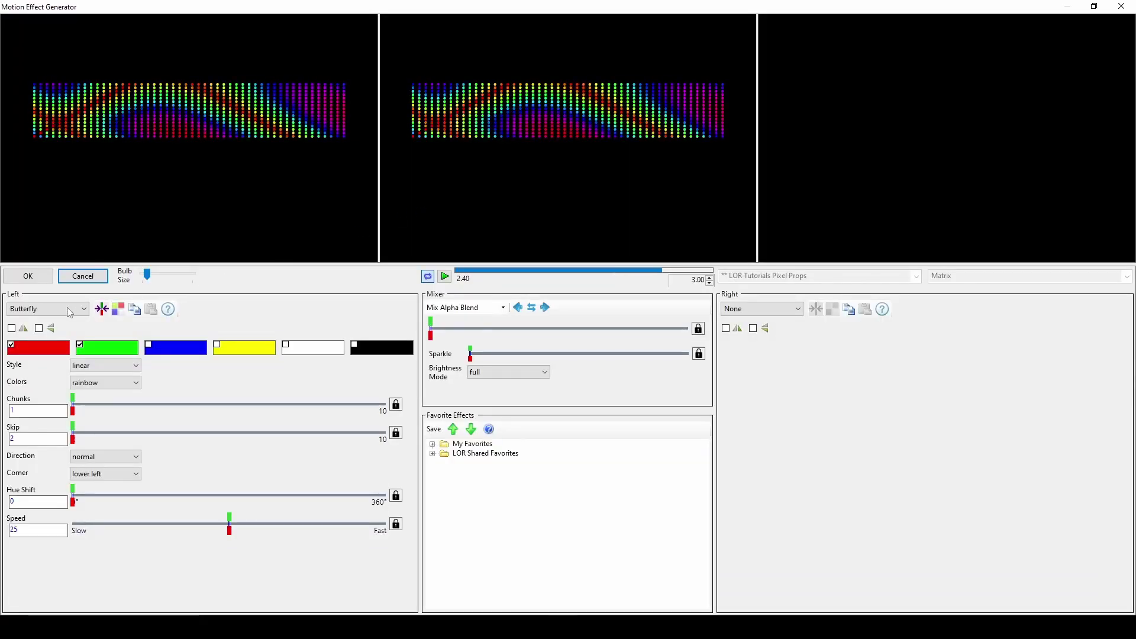
pyautogui.click(66, 307)
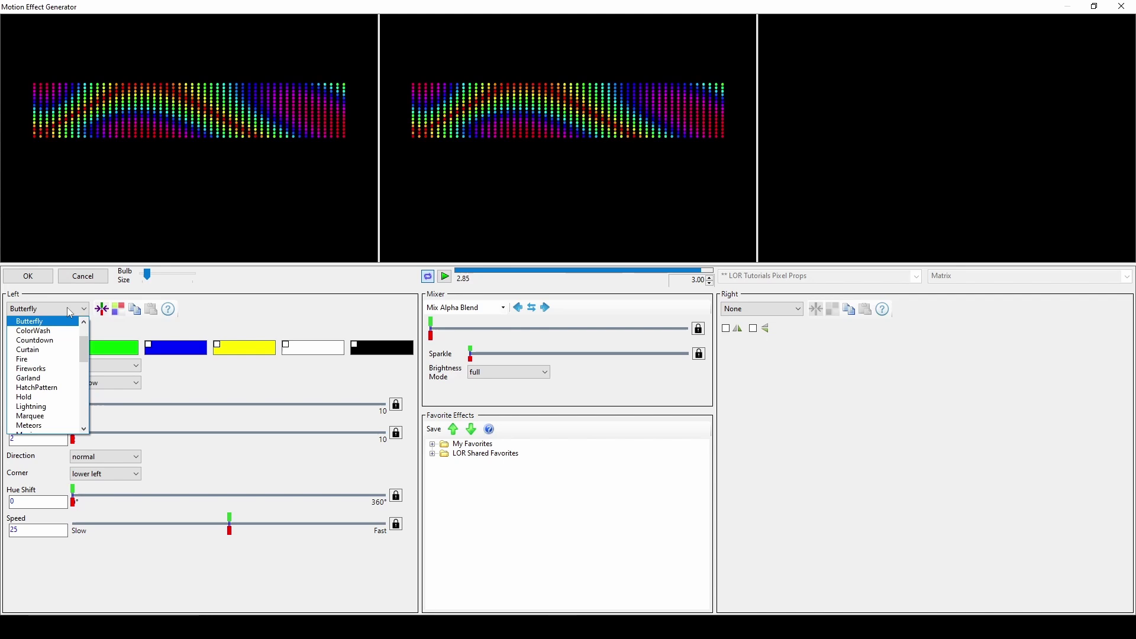
pyautogui.click(66, 307)
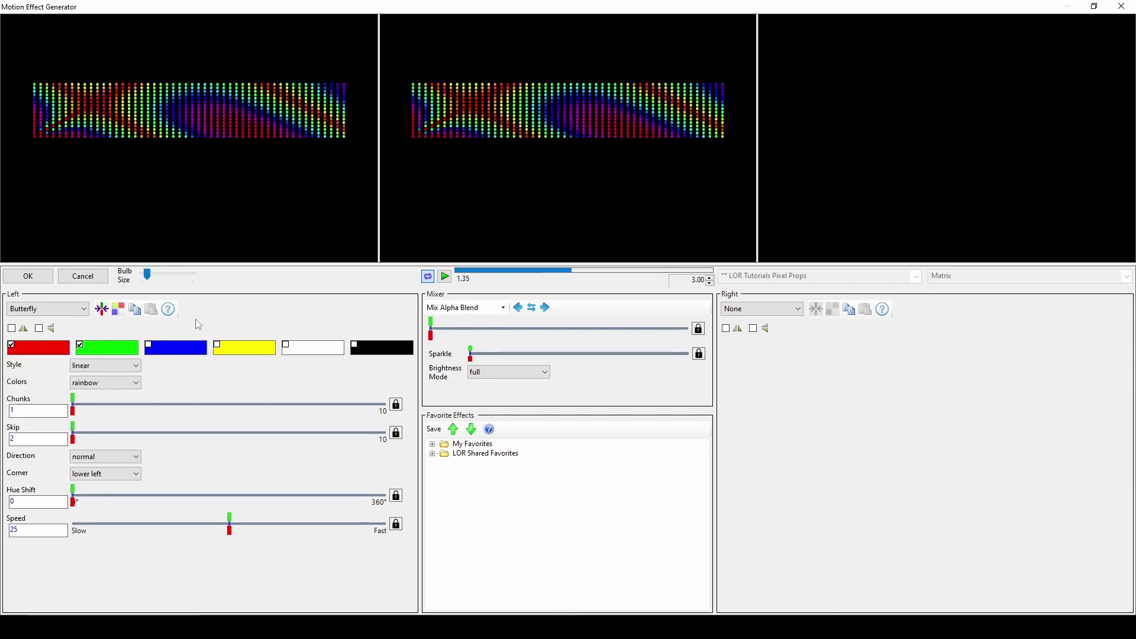
pyautogui.click(433, 454)
pyautogui.click(433, 455)
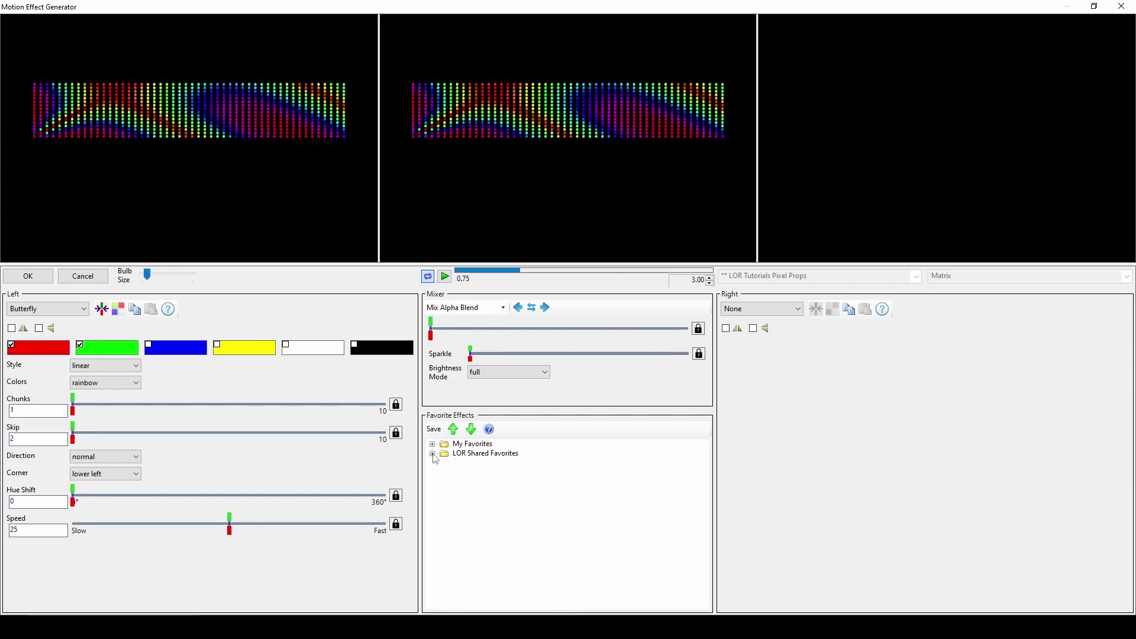